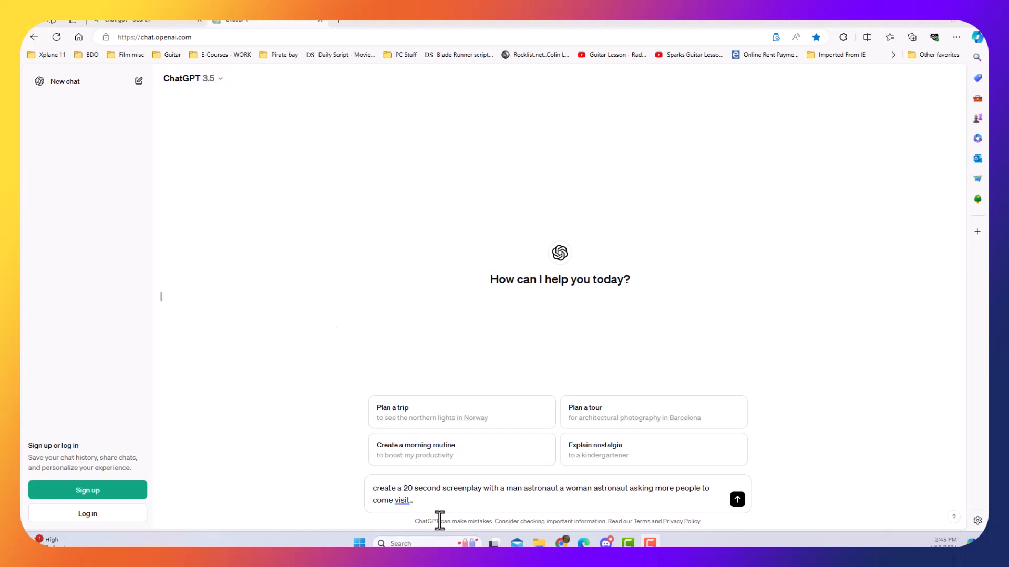
Submit the prompt asking for a 20 second screenplay with a man astronaut and a woman astronaut asking more people to come visit.
drag(414, 500, 369, 484)
click(448, 503)
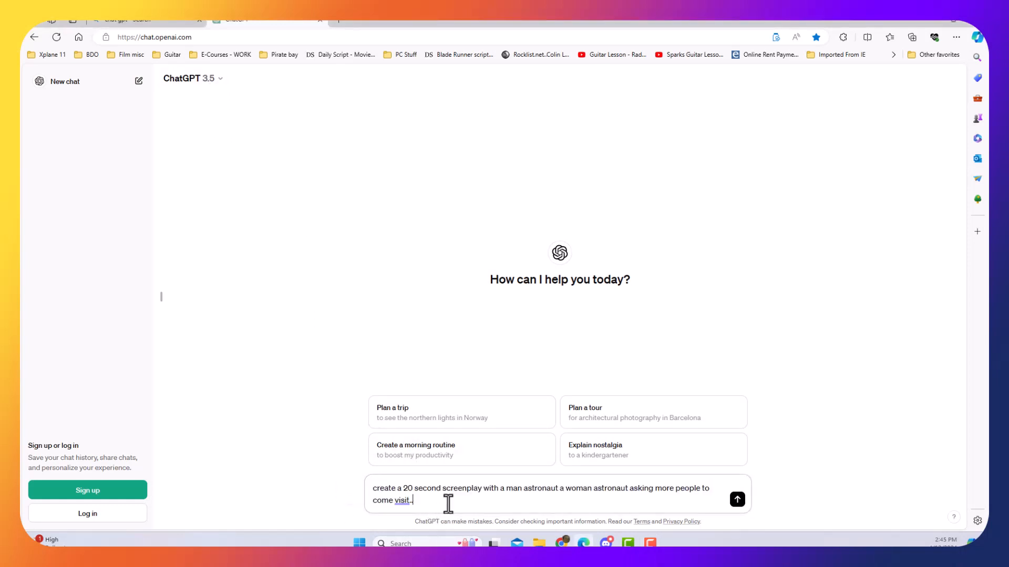
click(737, 500)
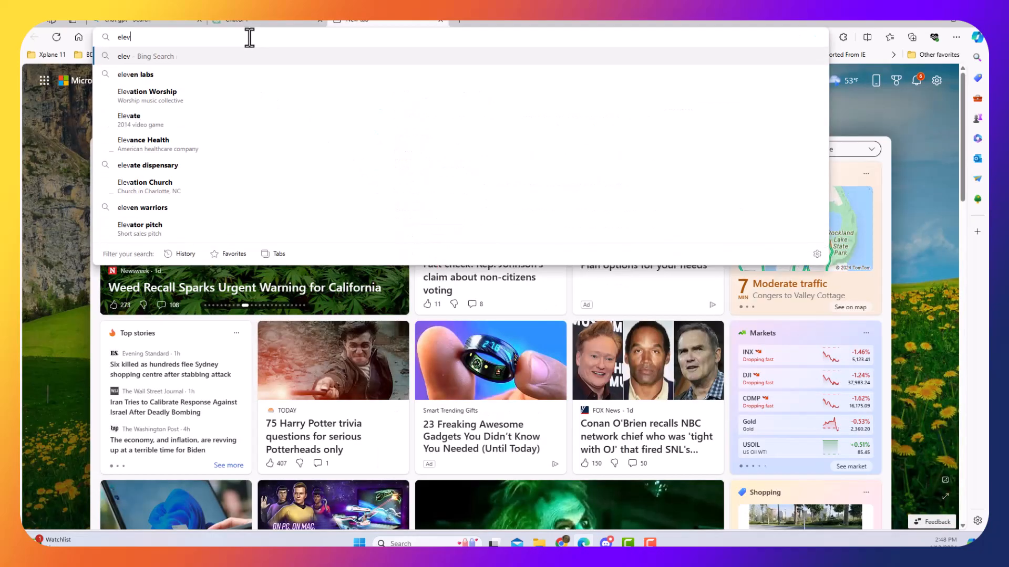
Open the ElevenLabs website in a new browser tab using the address elevanlabs.io.
text(vanlabs.i)
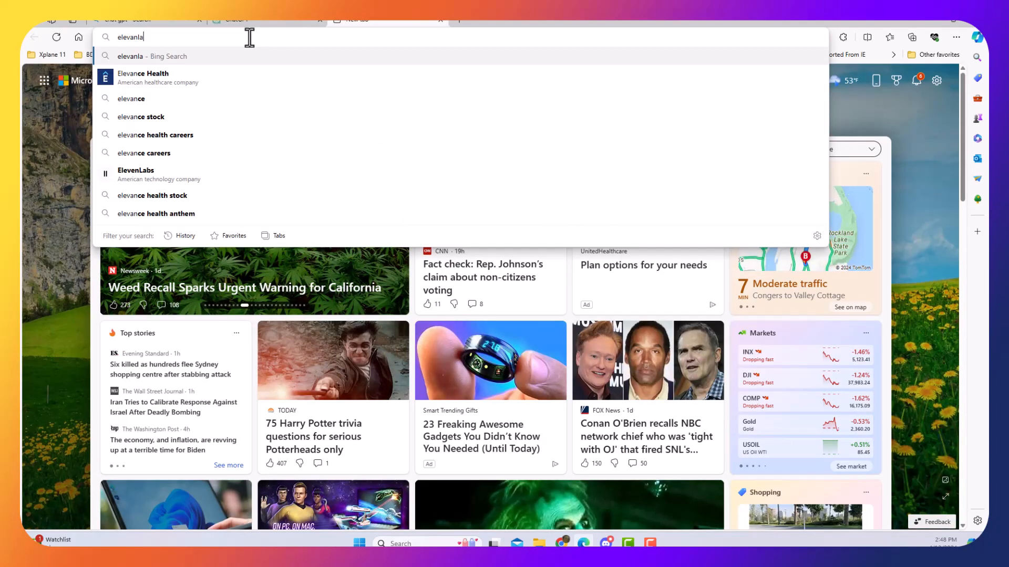
text(o)
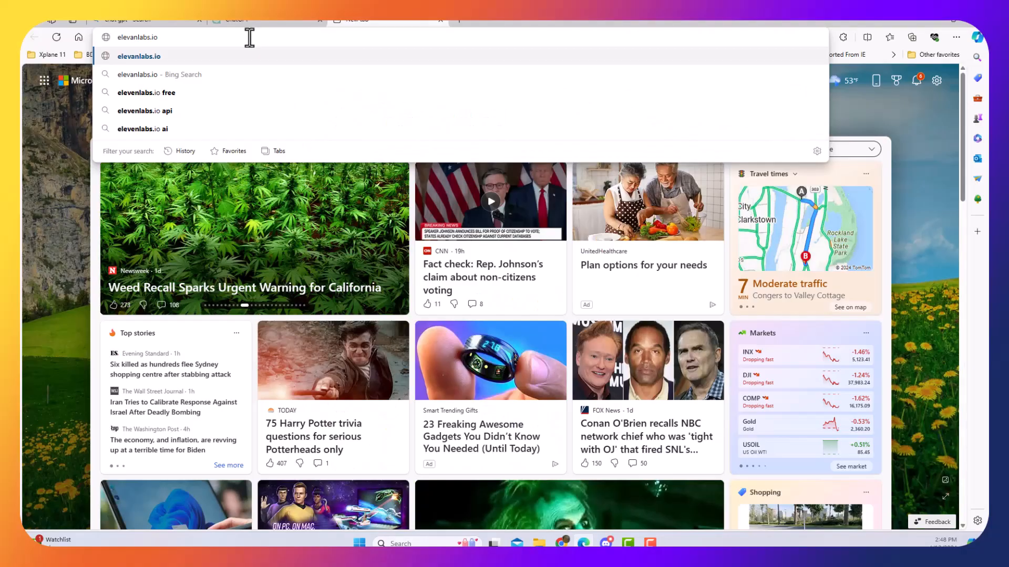
key(Return)
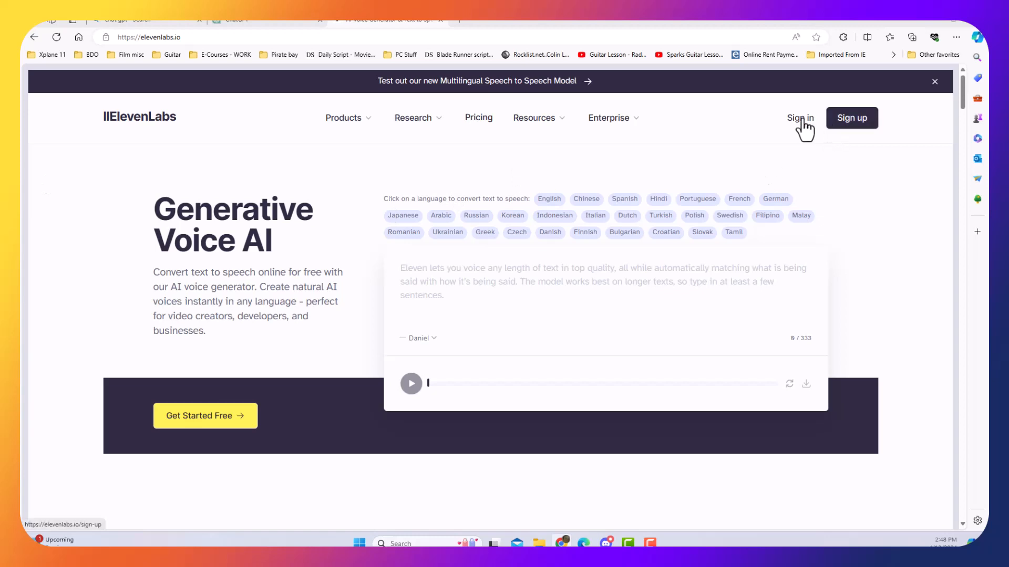
Sign up for ElevenLabs with the existing Google account.
click(846, 122)
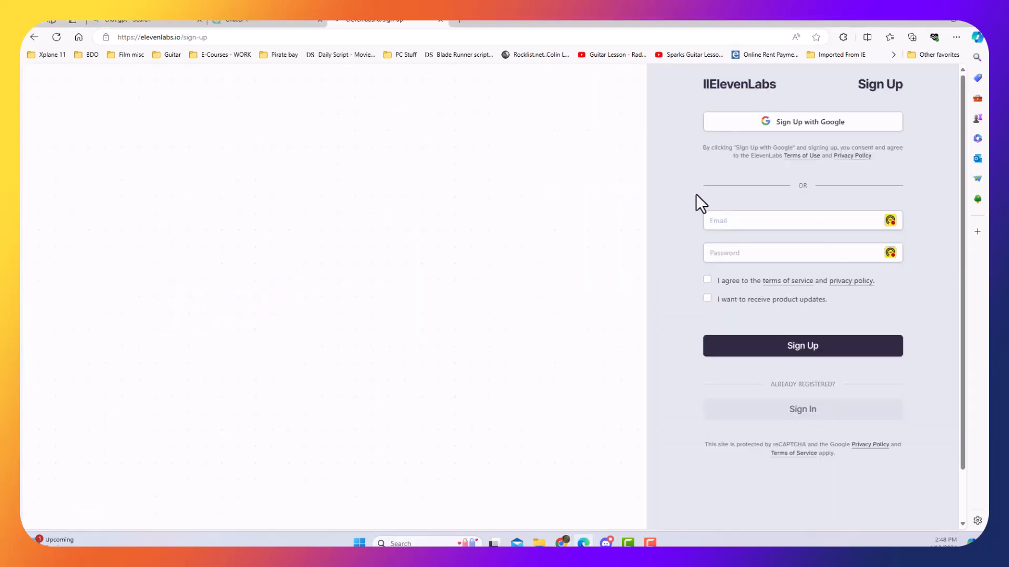
click(767, 124)
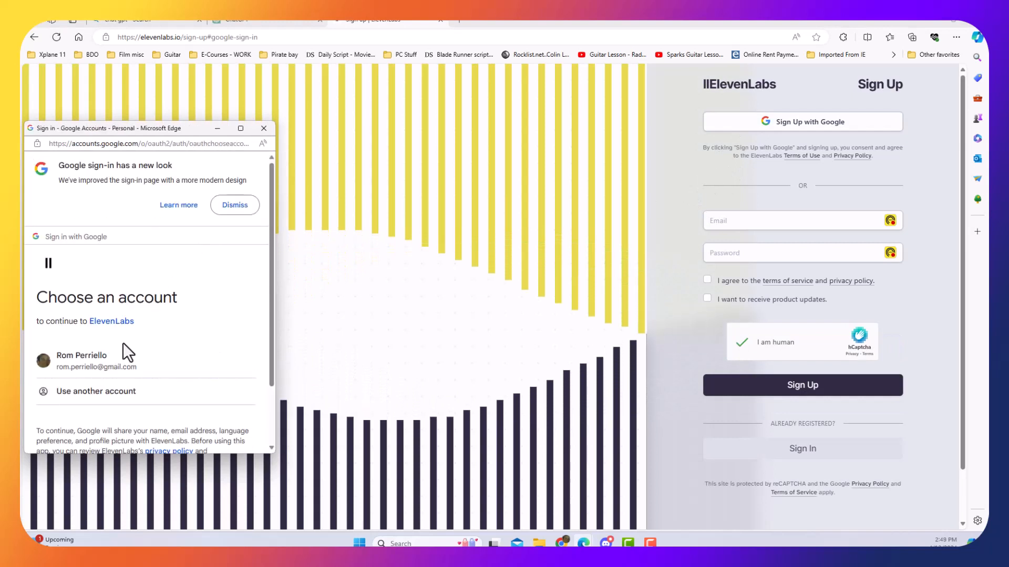
click(84, 353)
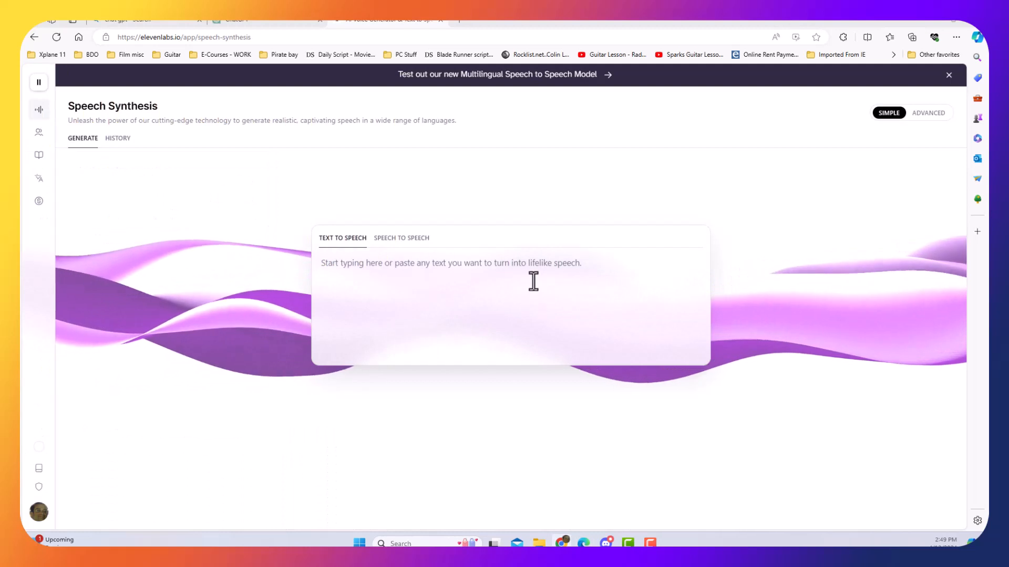
Add a generative voice with Voice Design in VoiceLab and clear its sample text.
mouse_move(42, 113)
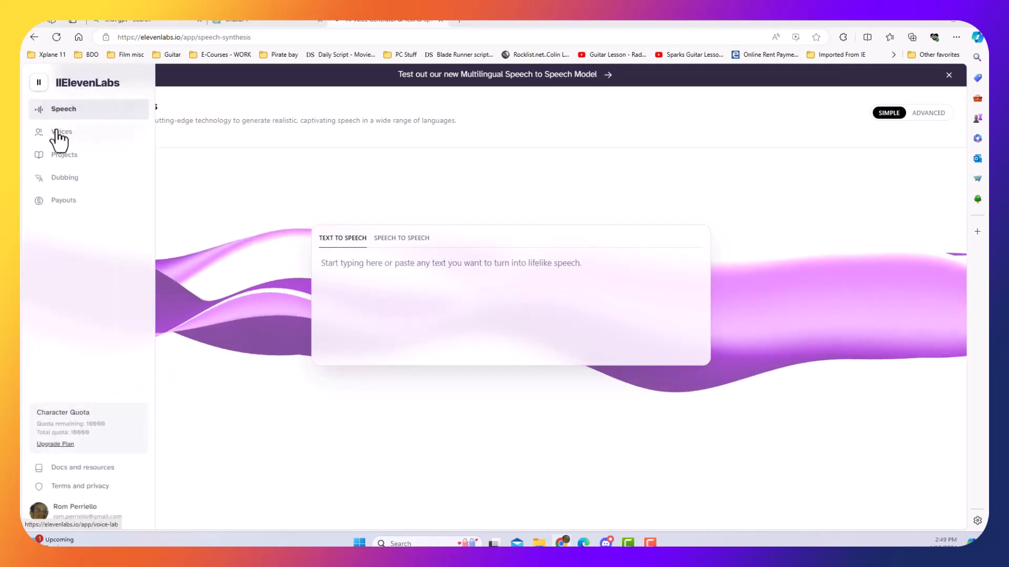
click(58, 135)
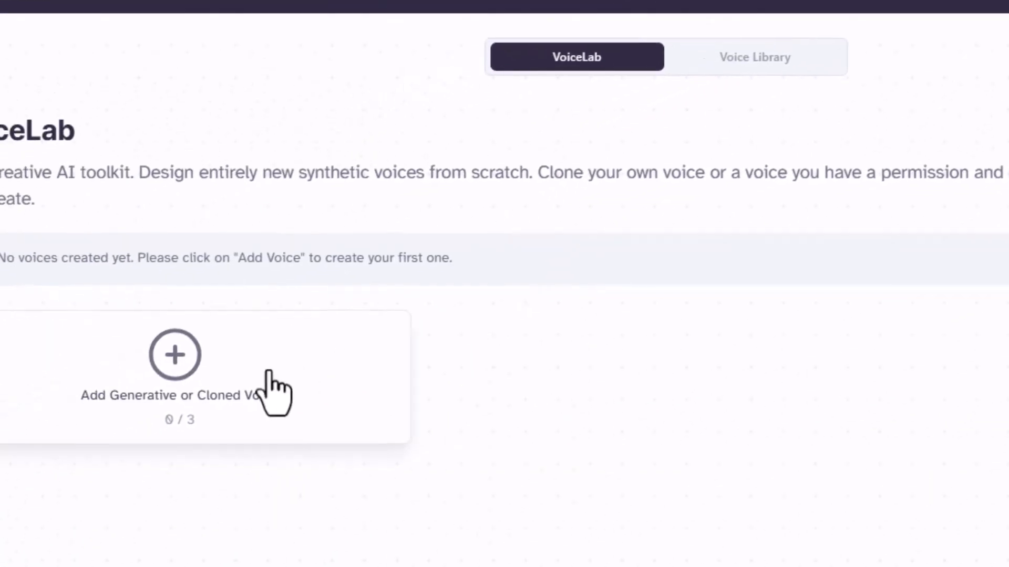
click(59, 449)
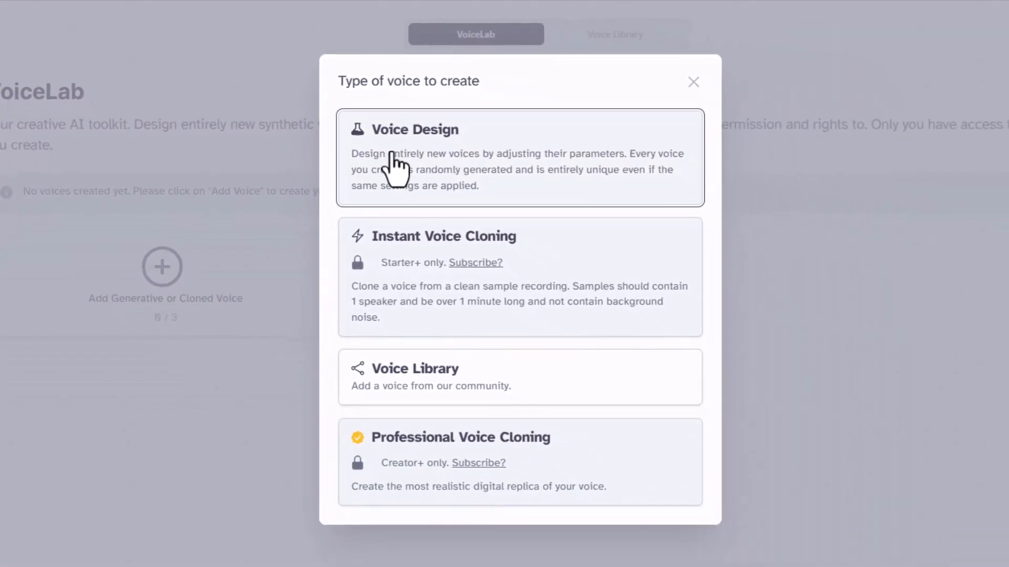
click(392, 155)
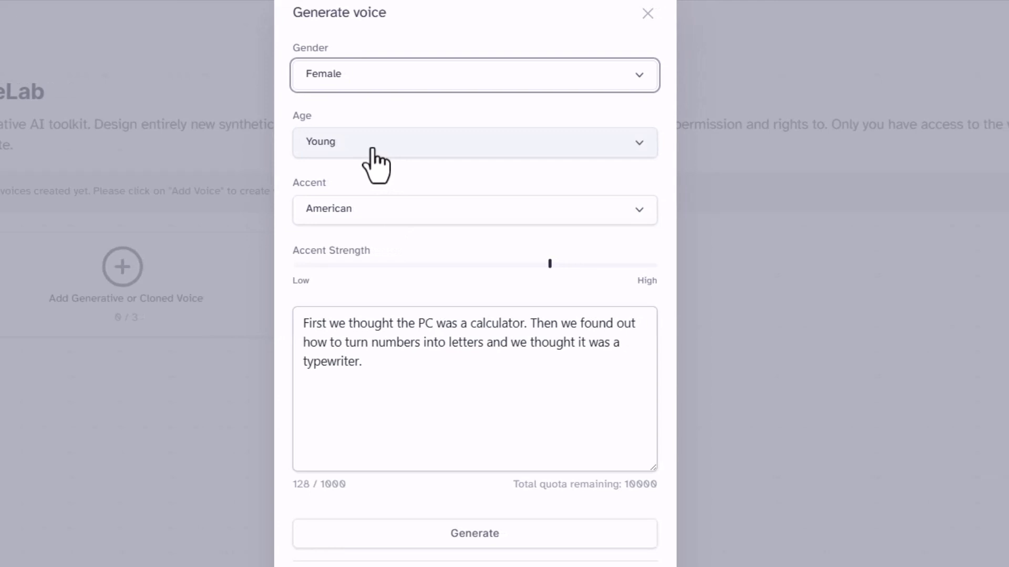
drag(389, 373, 270, 323)
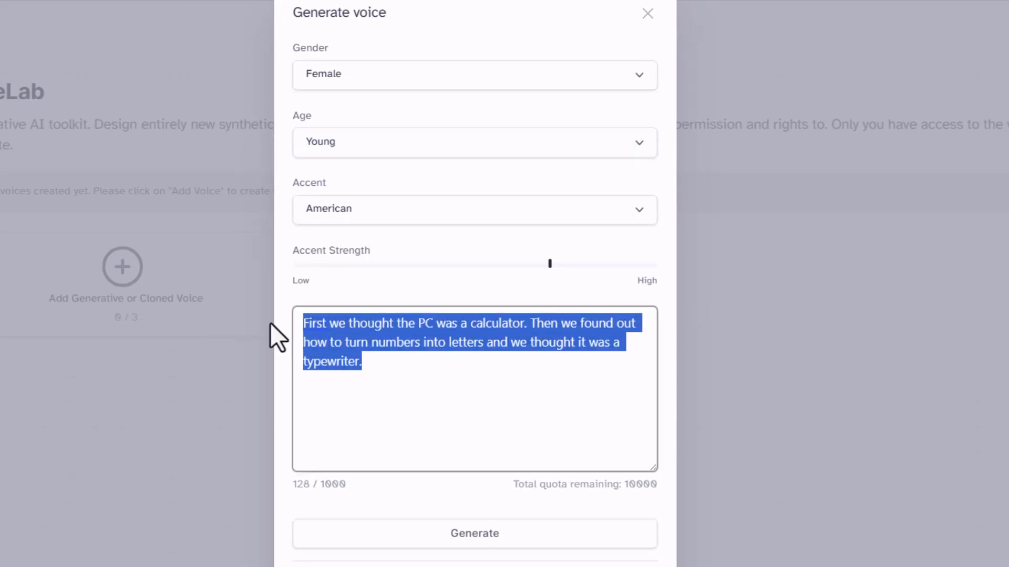
key(BackSpace)
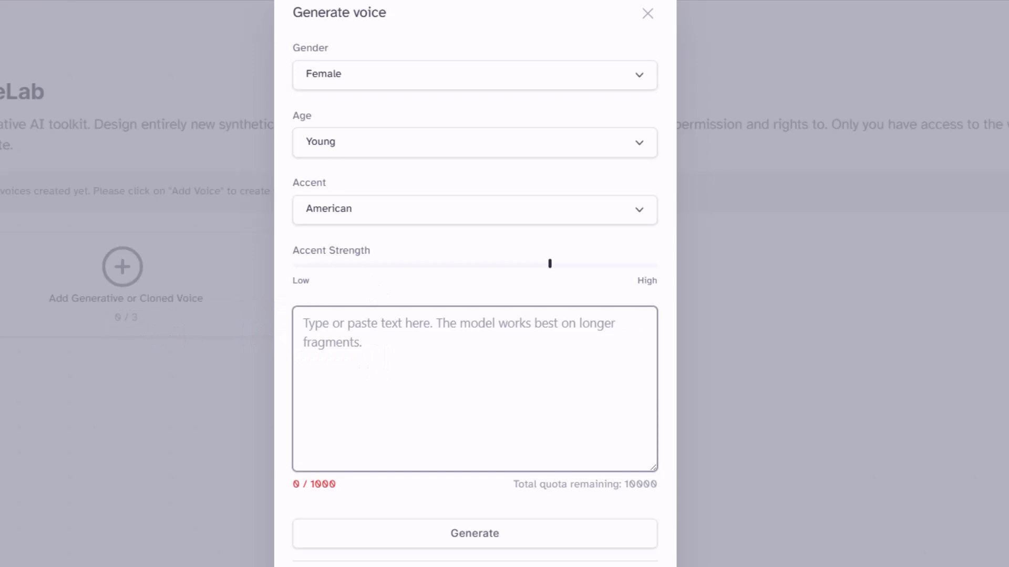
Copy the woman astronaut's line "Hey there! What do you see?" from the ChatGPT screenplay into the ElevenLabs voice text.
click(246, 22)
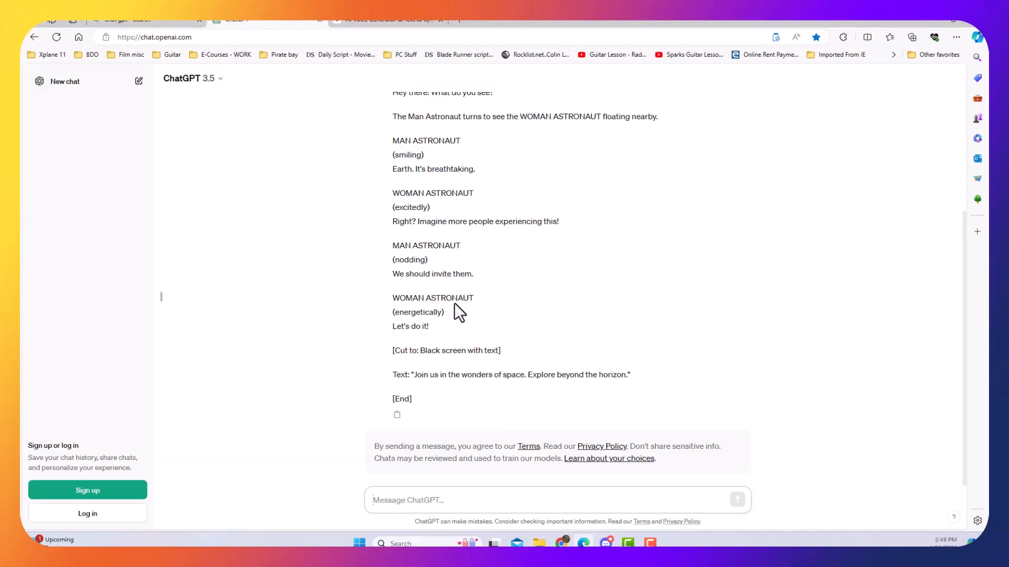
scroll(462, 304, up, 3)
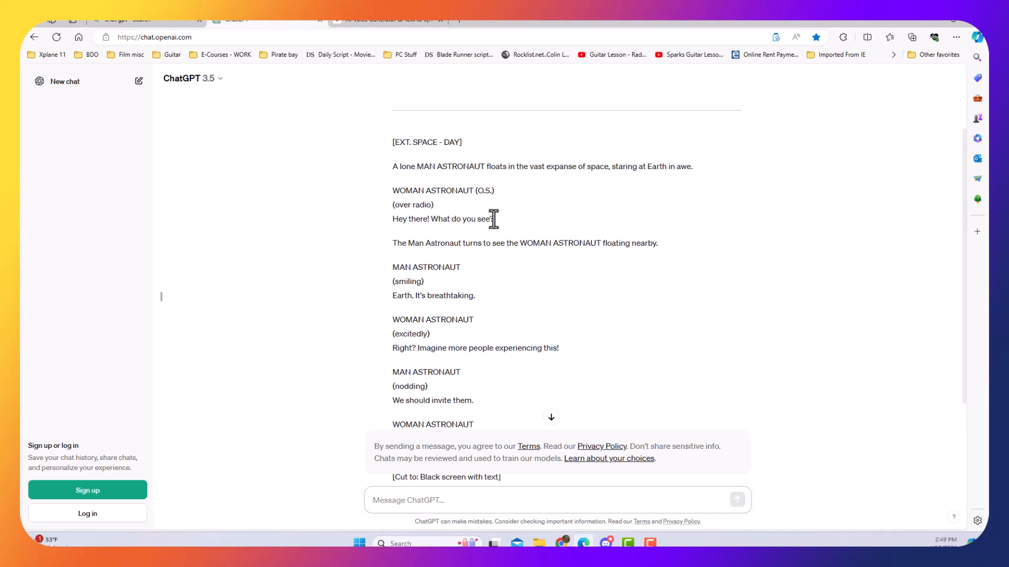
drag(494, 220, 393, 222)
right_click(399, 226)
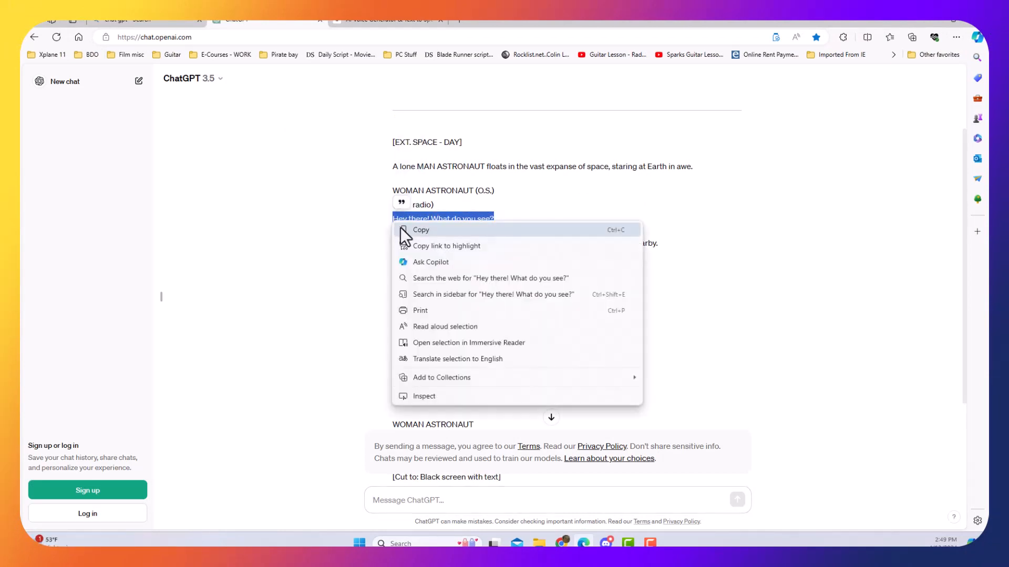
click(409, 230)
click(162, 21)
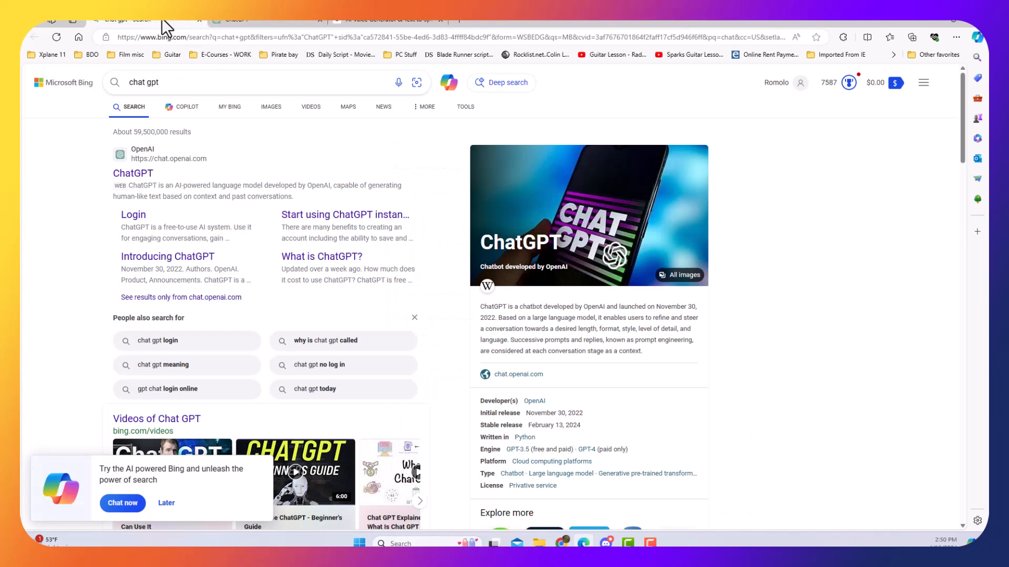
click(370, 18)
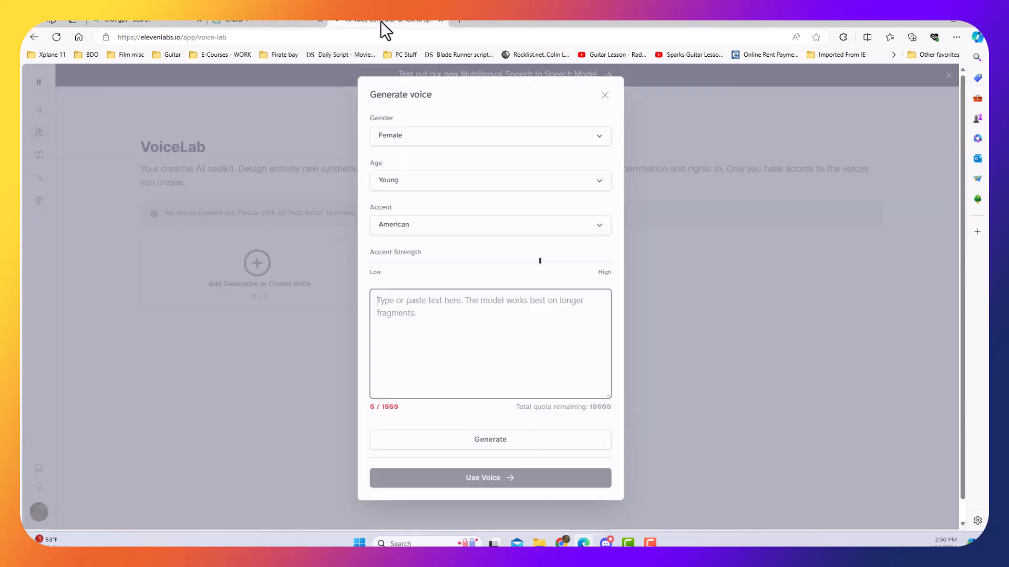
click(371, 297)
key(ctrl+v)
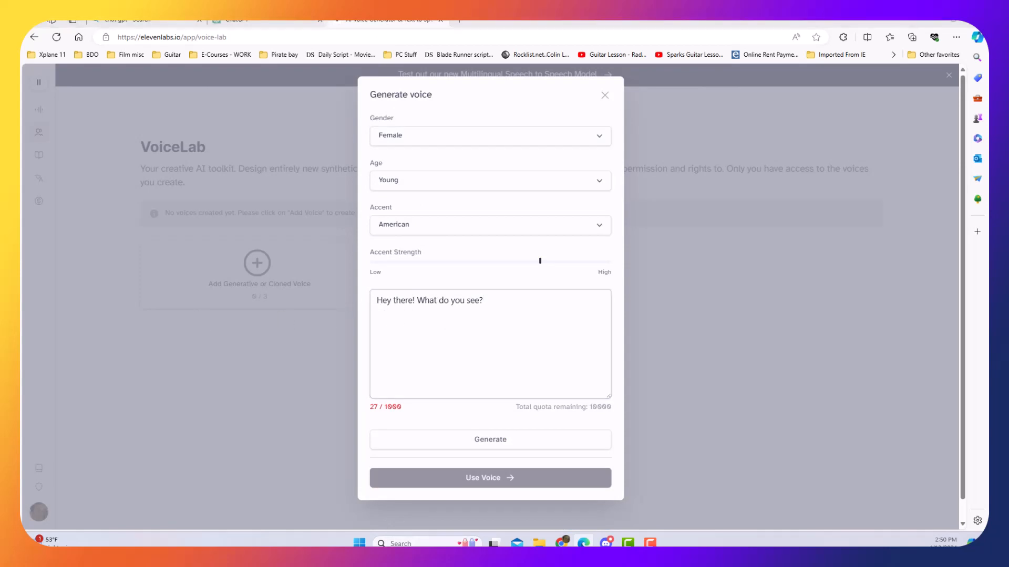
Switch back to ChatGPT and copy the woman astronaut's line "Right? Imagine more people experiencing this!".
click(262, 21)
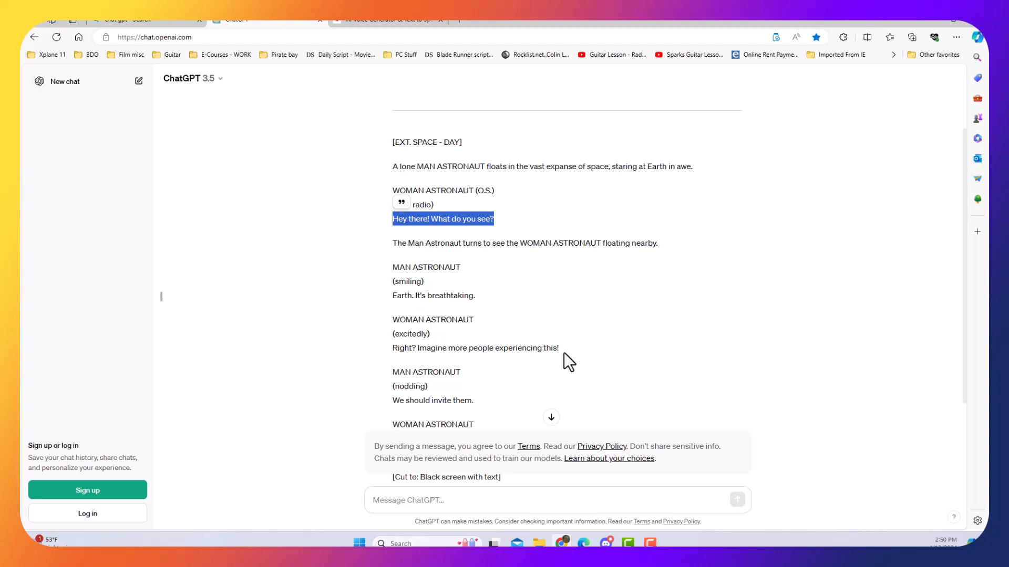
drag(559, 349, 410, 354)
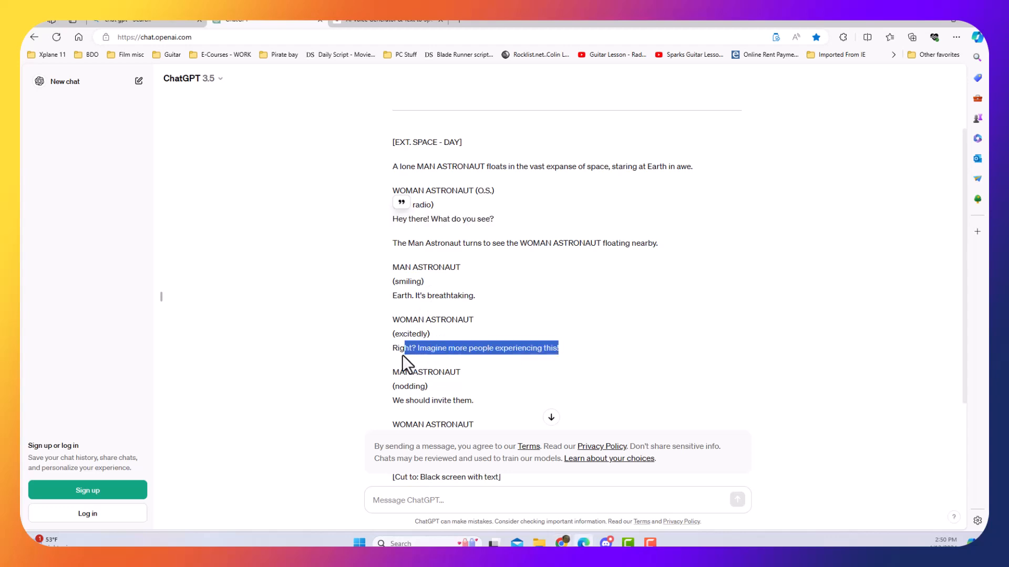
right_click(393, 354)
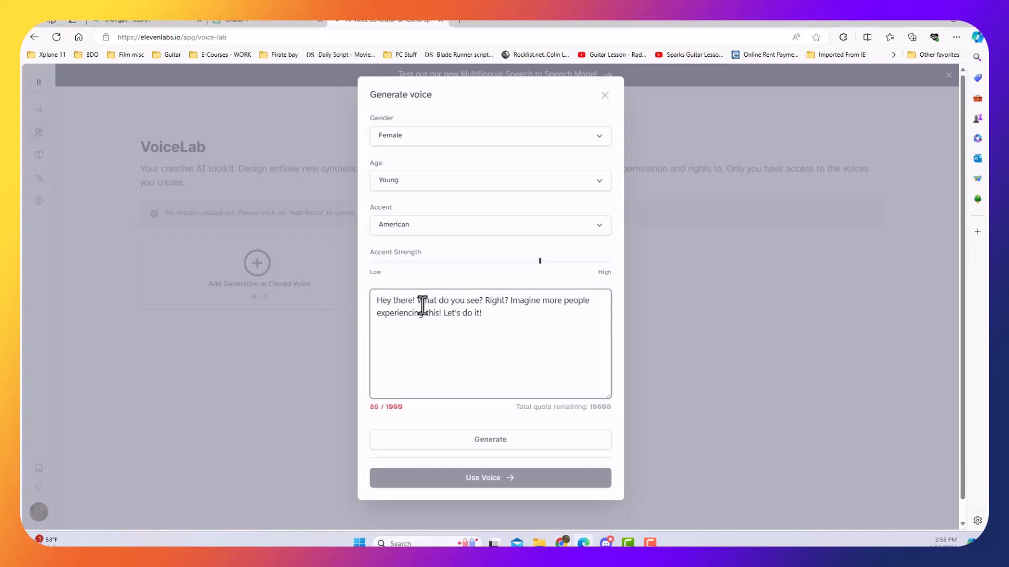
Set the voice's gender to Female, its age to Middle Aged and its accent to British.
click(406, 136)
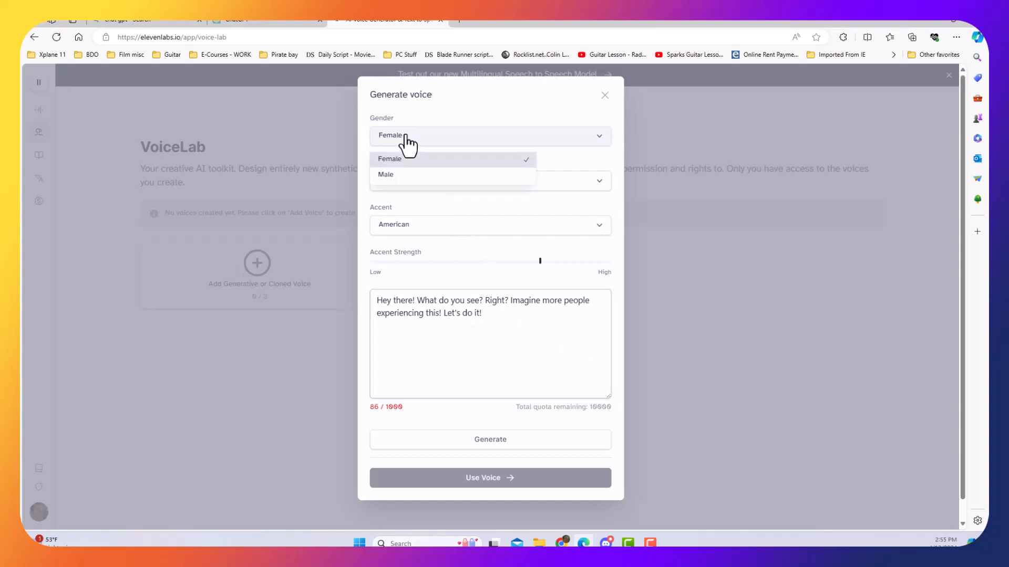
click(407, 160)
click(417, 188)
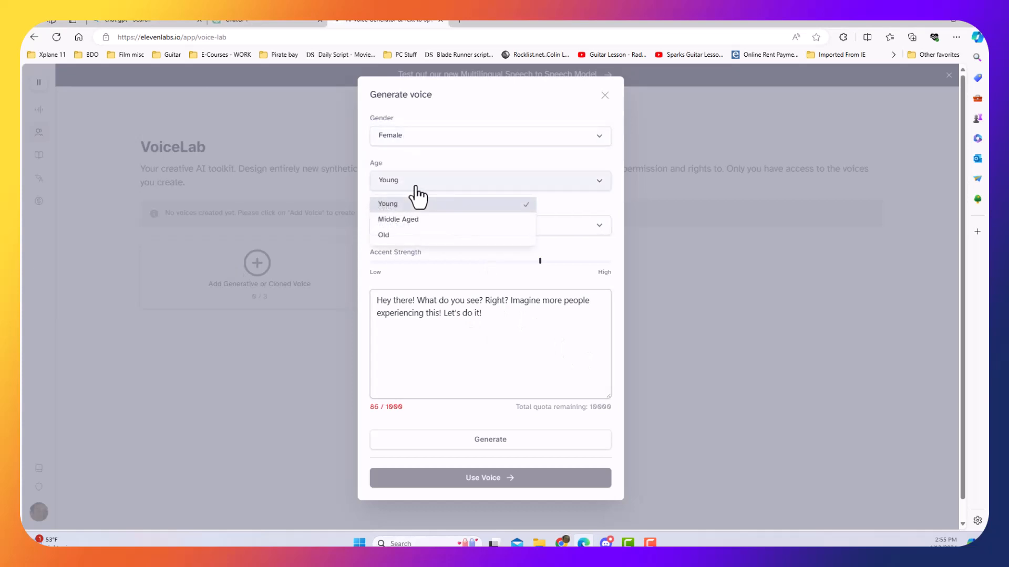
click(409, 220)
click(412, 229)
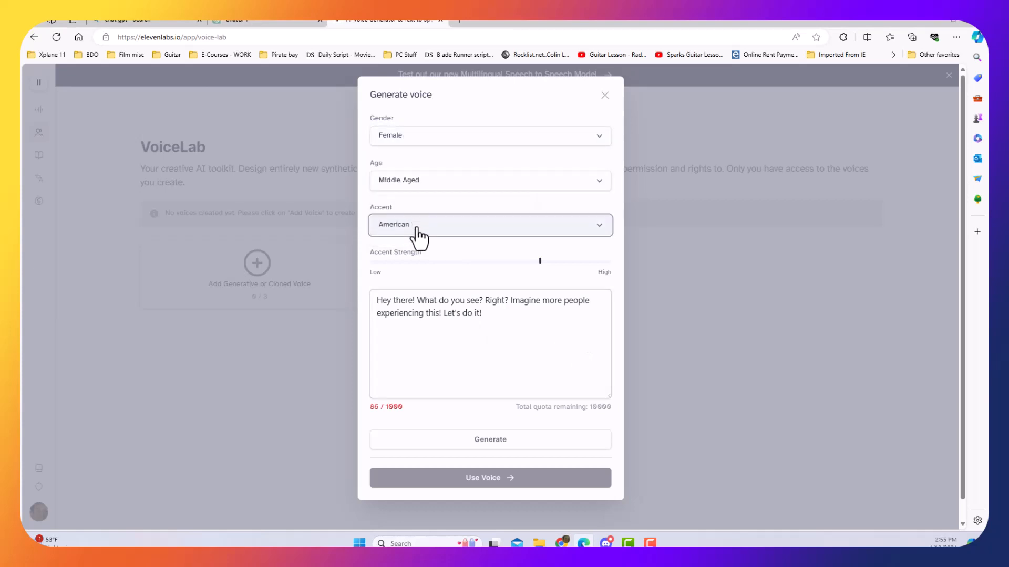
click(409, 264)
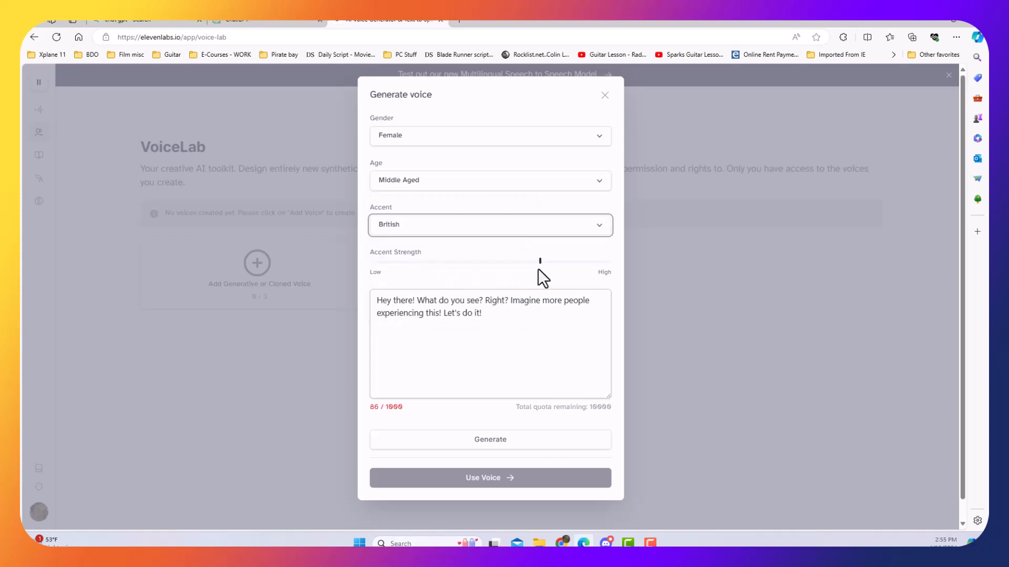
Raise the accent strength slightly towards High and generate the woman astronaut's voice.
click(542, 264)
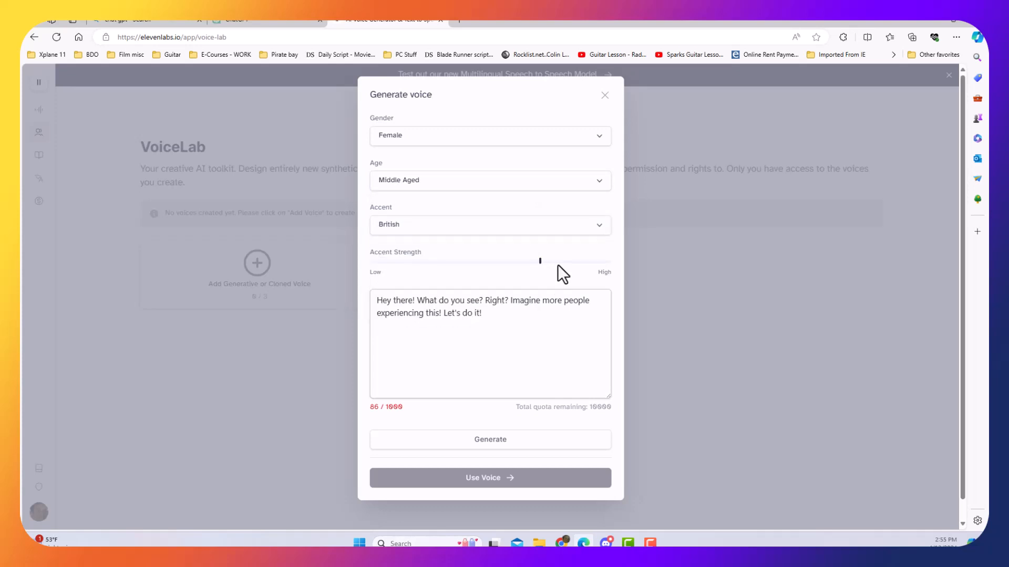
drag(541, 262, 568, 264)
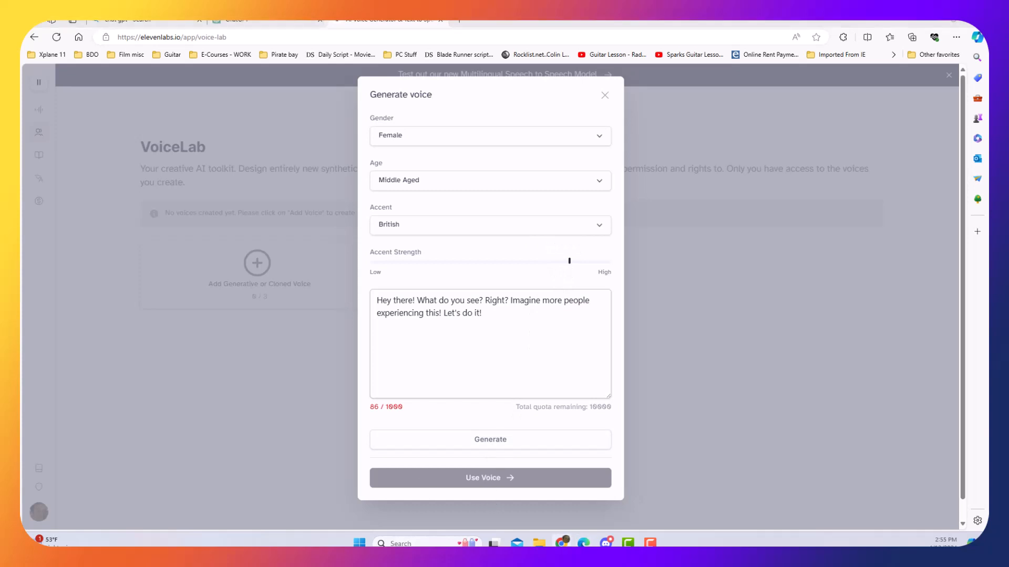
click(494, 442)
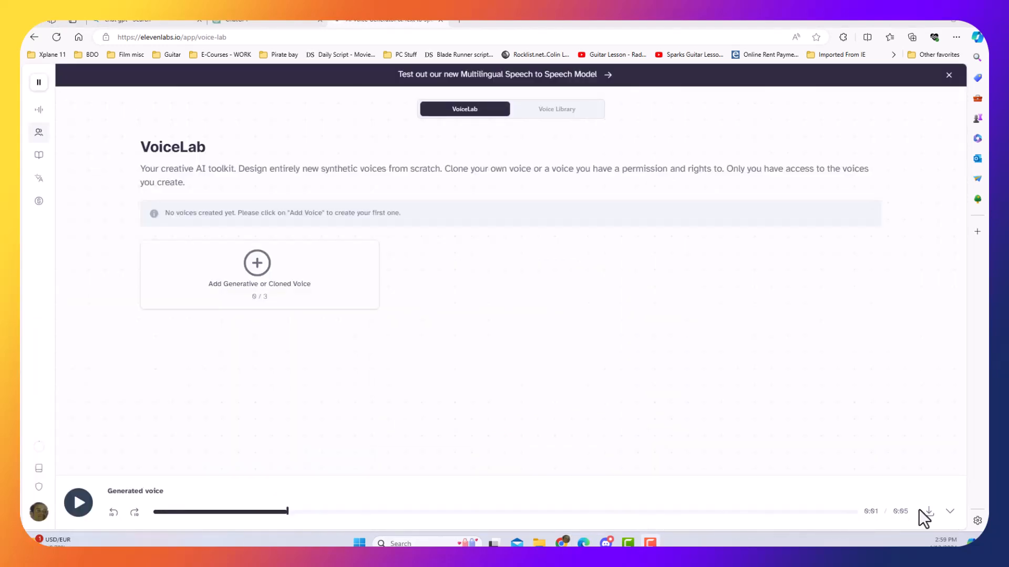
Download the generated voice as an MP3 and show the file in its download folder.
click(900, 505)
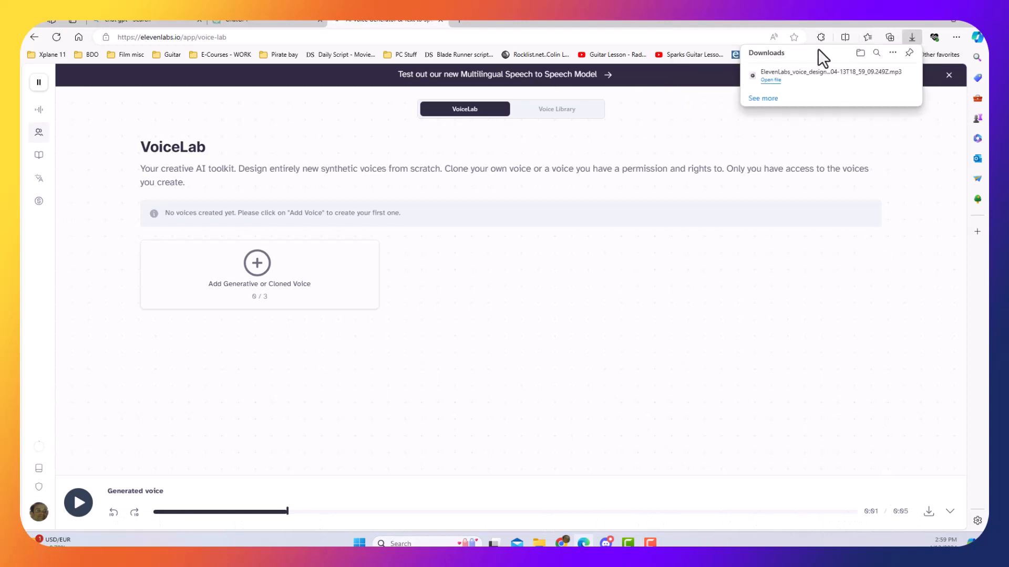
mouse_move(808, 77)
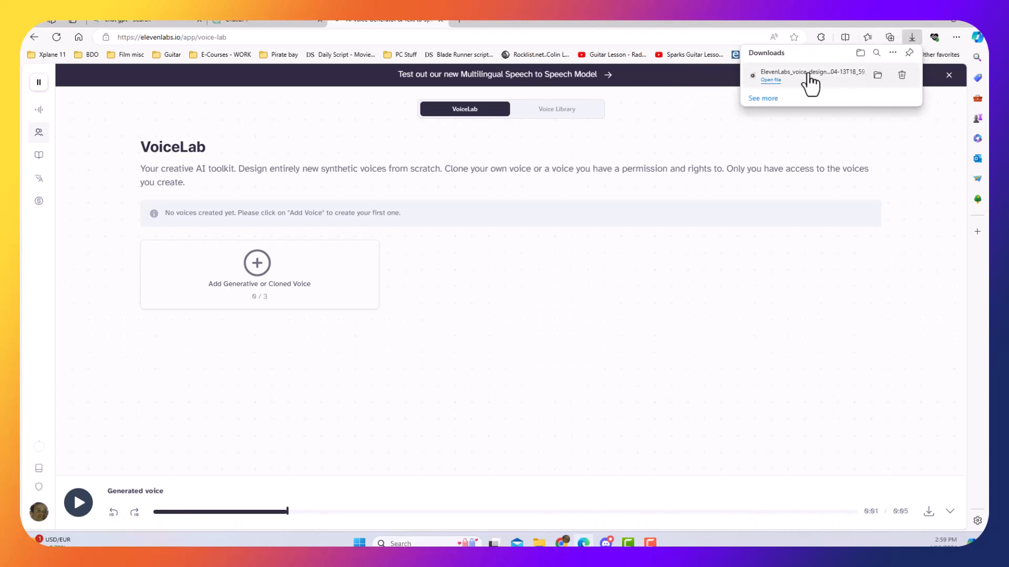
click(876, 77)
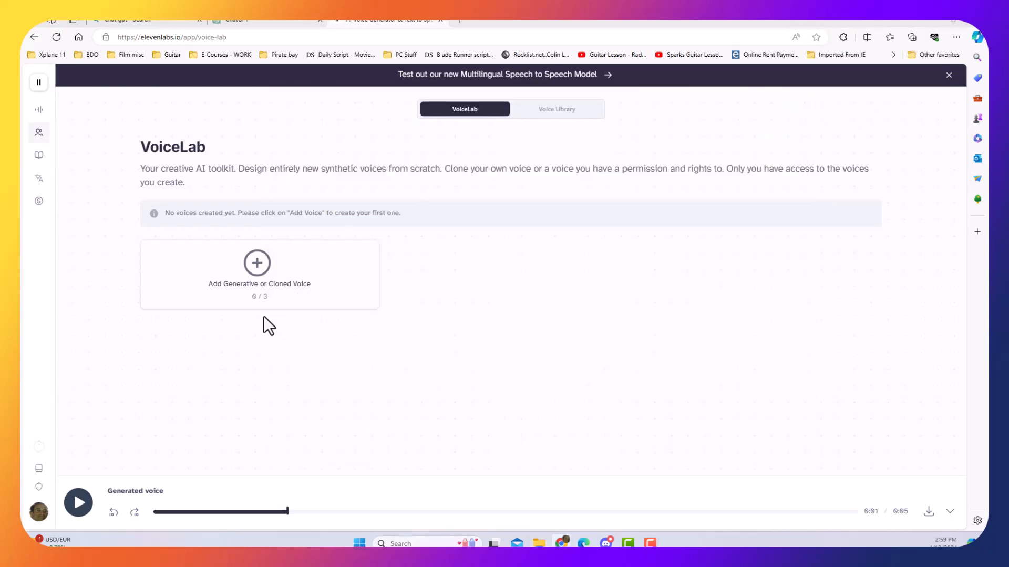
Start another Voice Design voice and set its gender to Male and its age to Middle Aged.
click(259, 281)
click(446, 216)
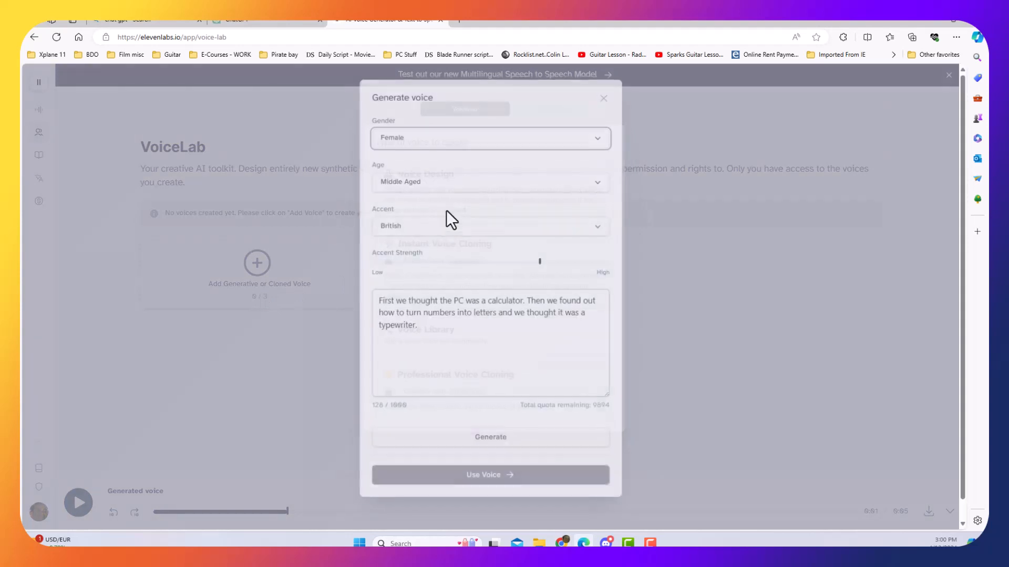
click(441, 140)
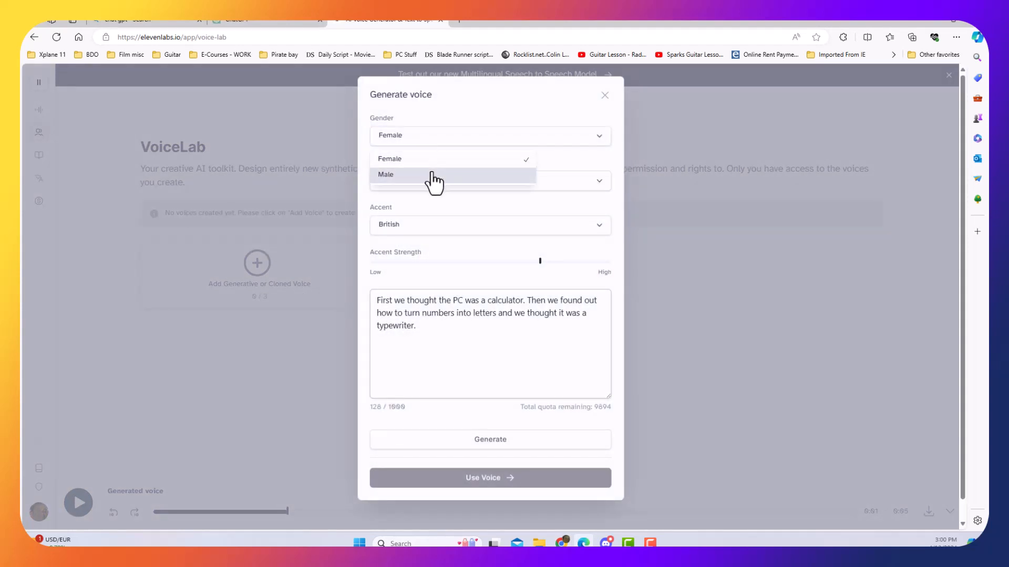
click(434, 175)
click(440, 187)
click(428, 227)
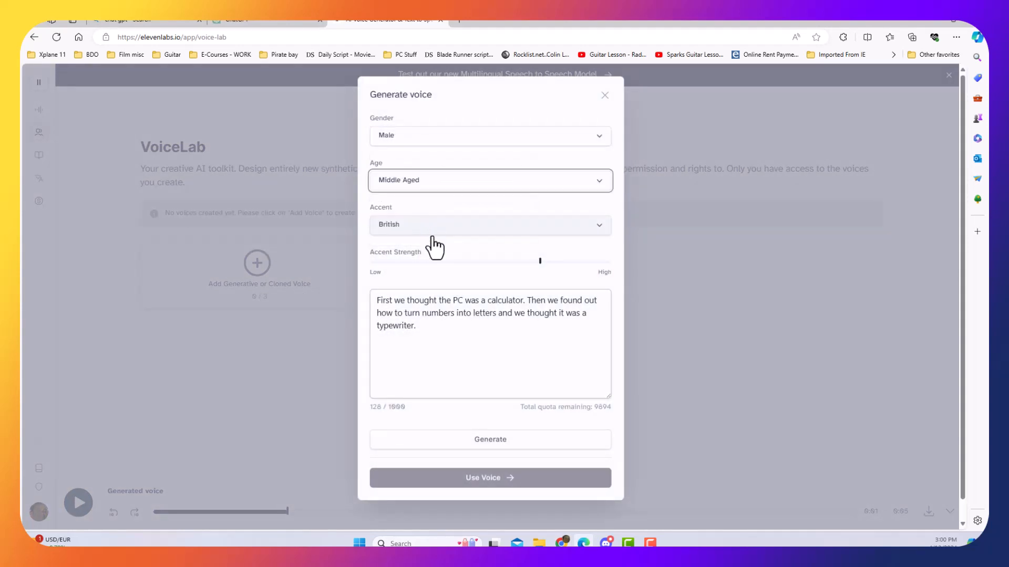
Raise the male voice's accent strength further towards High and clear the sample text.
click(574, 262)
drag(421, 328, 362, 304)
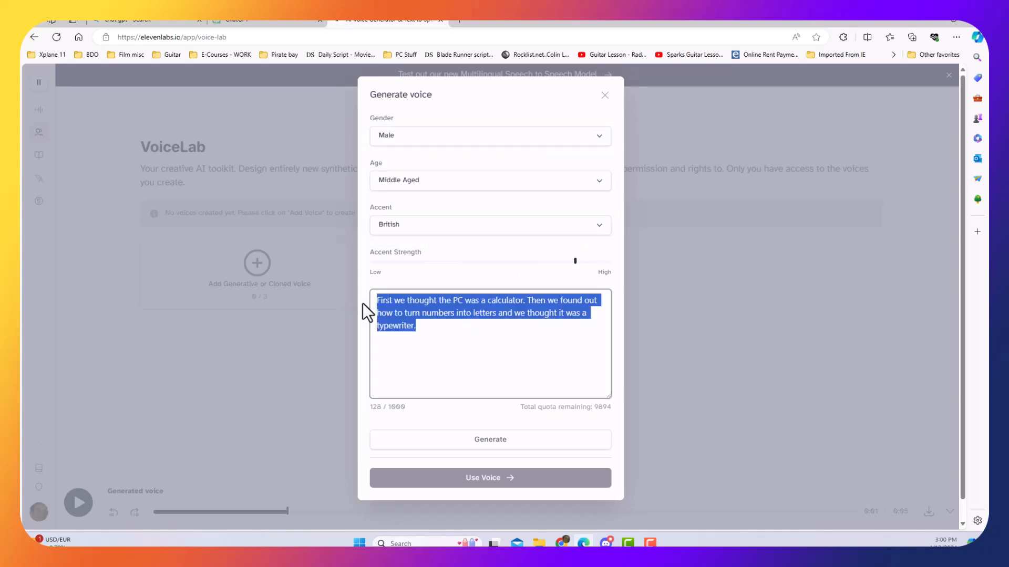
key(BackSpace)
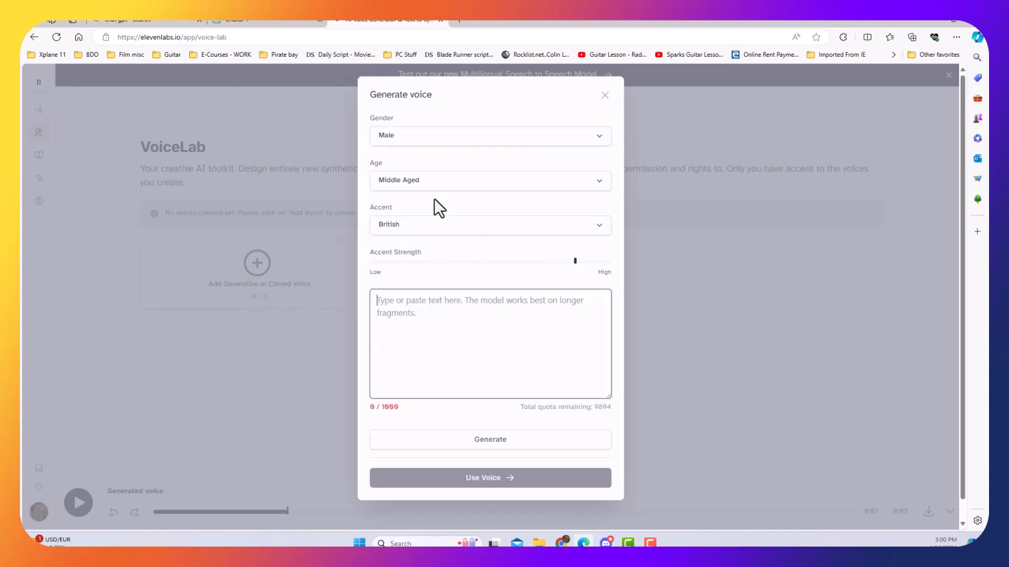
Copy the man astronaut's line "Earth. It's breathtaking." from the ChatGPT screenplay into the ElevenLabs voice text.
click(269, 24)
scroll(503, 273, up, 2)
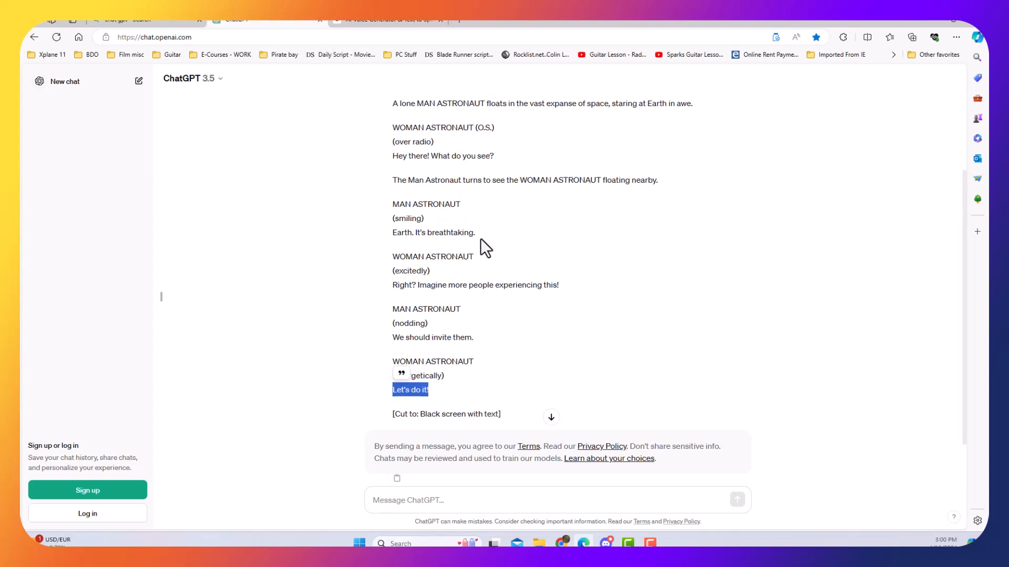
drag(488, 235, 391, 235)
right_click(395, 235)
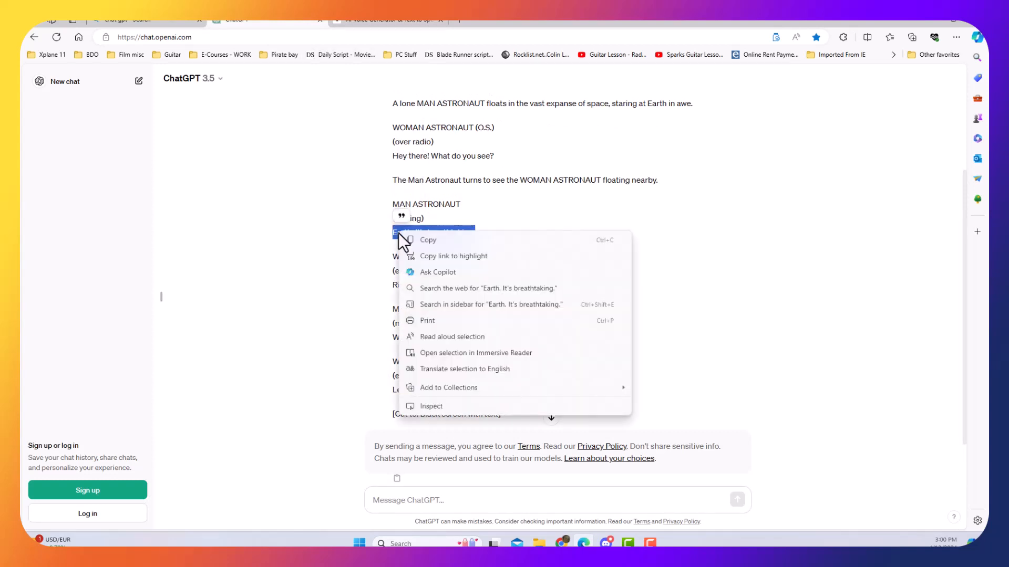
click(420, 239)
click(371, 20)
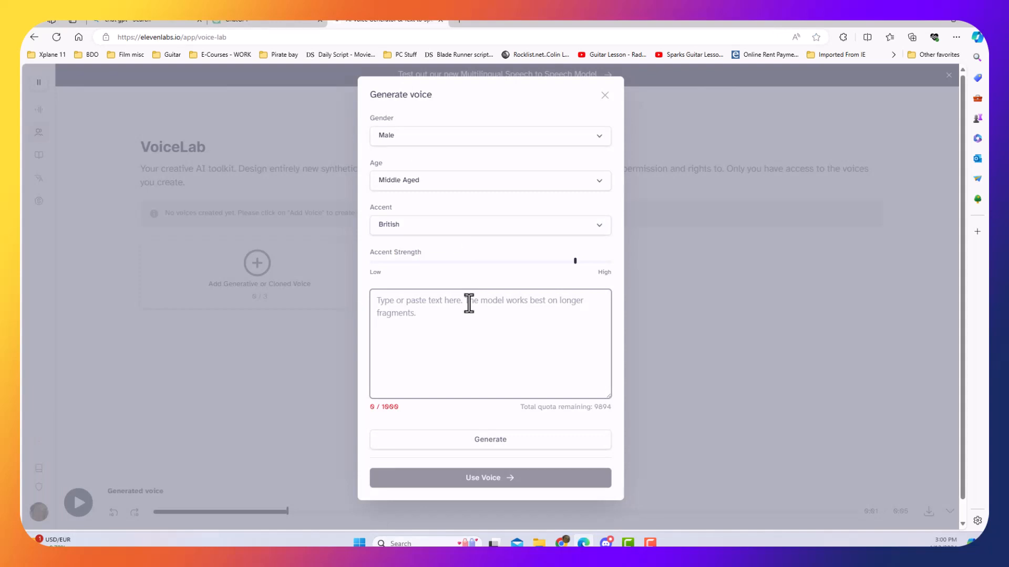
key(ctrl+v)
Append the screenplay line "We should invite them." to the voice text, followed by "We don't want them to miss out on this journey for all of us.".
click(273, 21)
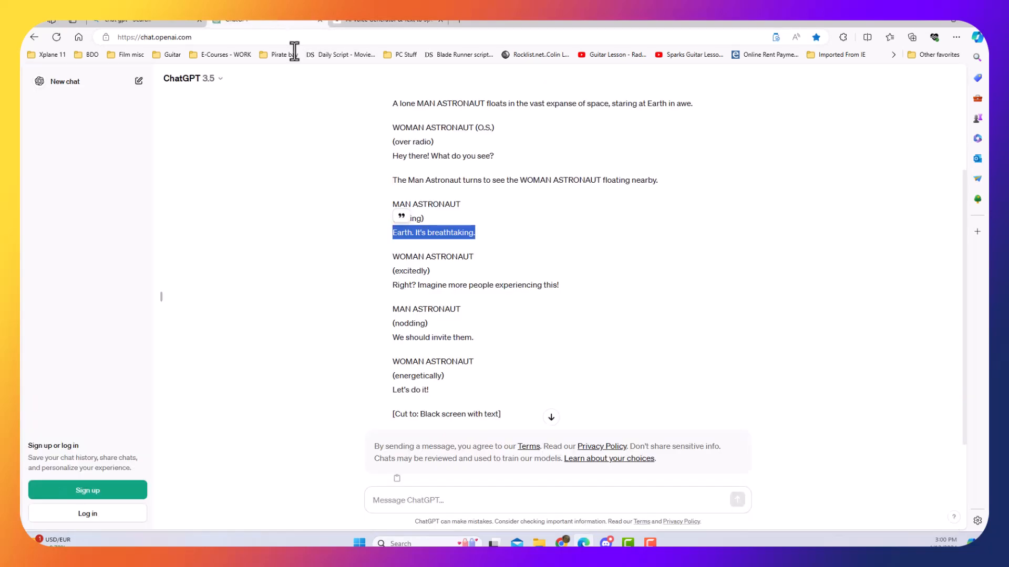
drag(475, 338, 392, 337)
click(380, 21)
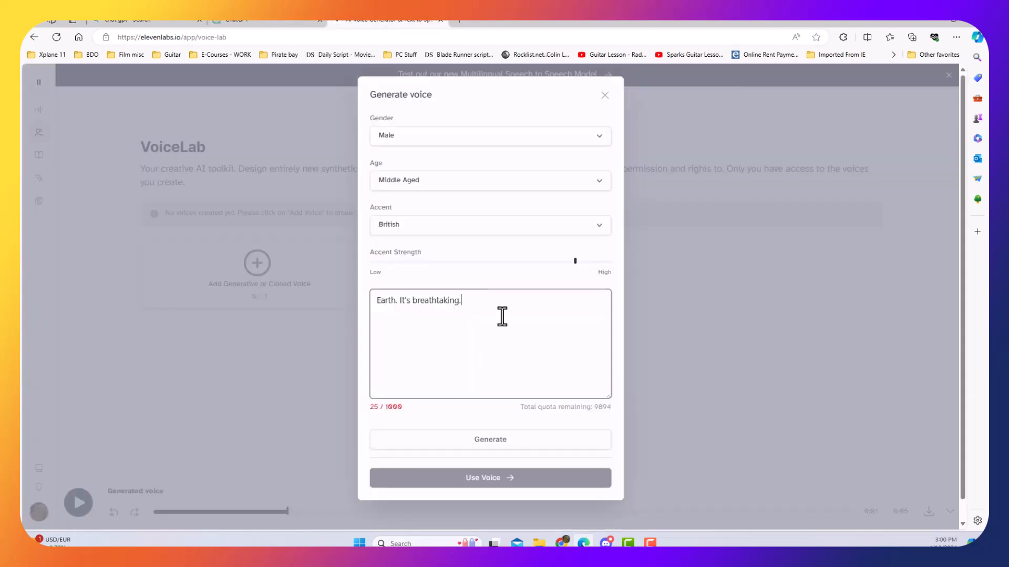
click(268, 20)
scroll(420, 294, down, 1)
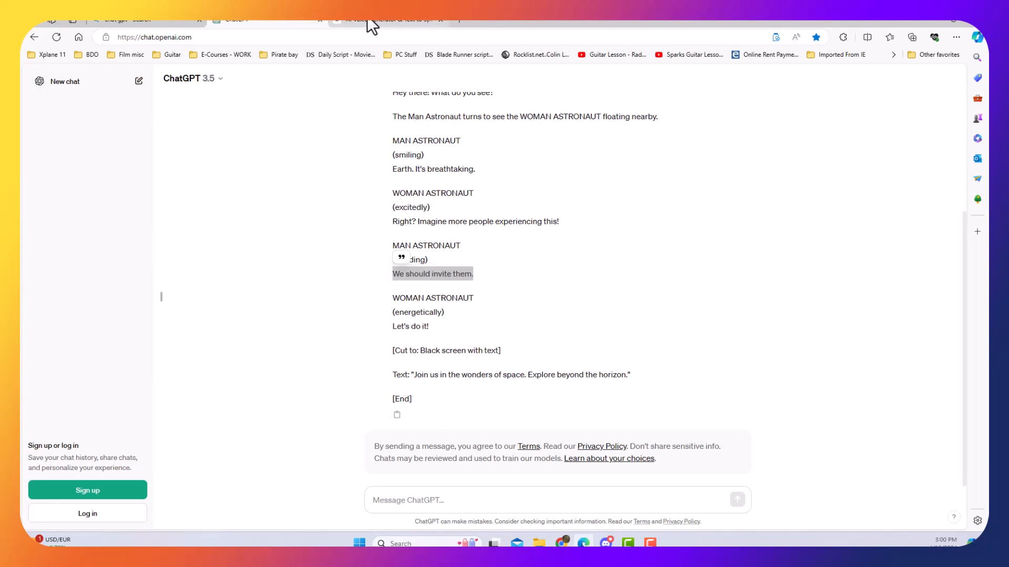
click(381, 21)
key(ctrl+v)
Review the completed dialogue text and generate the man astronaut's voice.
drag(564, 316, 342, 292)
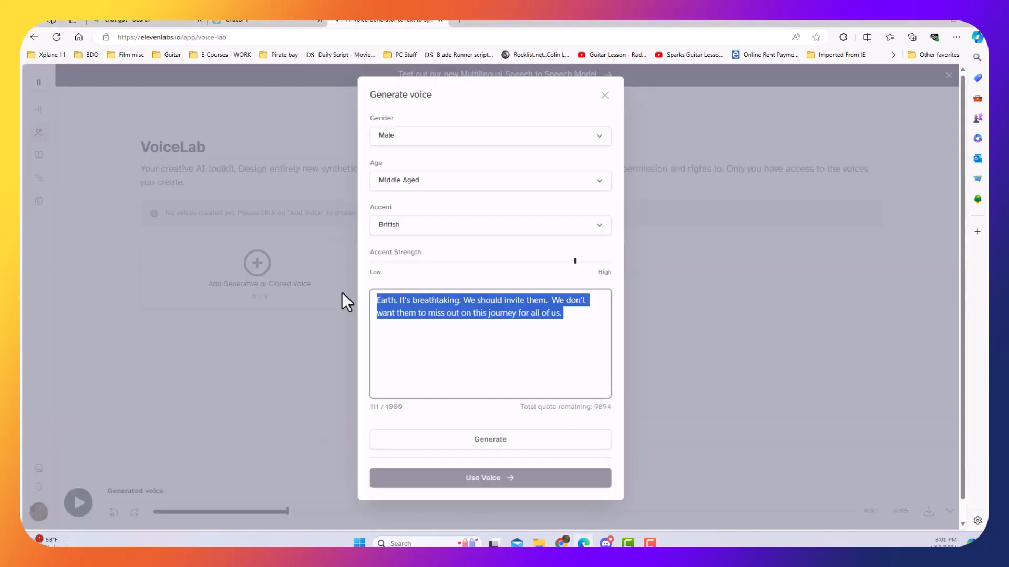
click(565, 323)
click(484, 442)
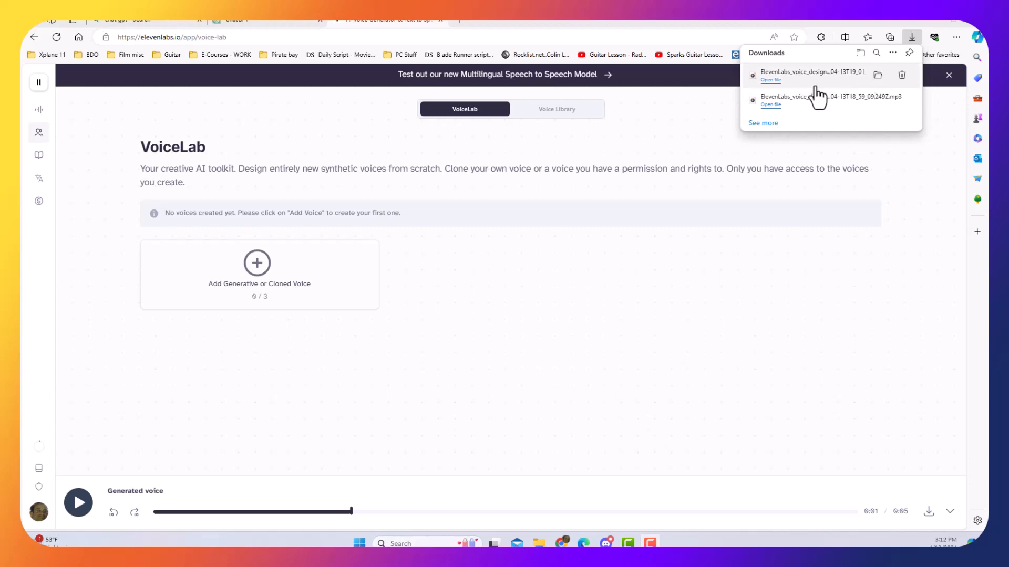
Search the web for "animate your audio adobe express", open Adobe's page and start the Animate from audio tool.
click(462, 23)
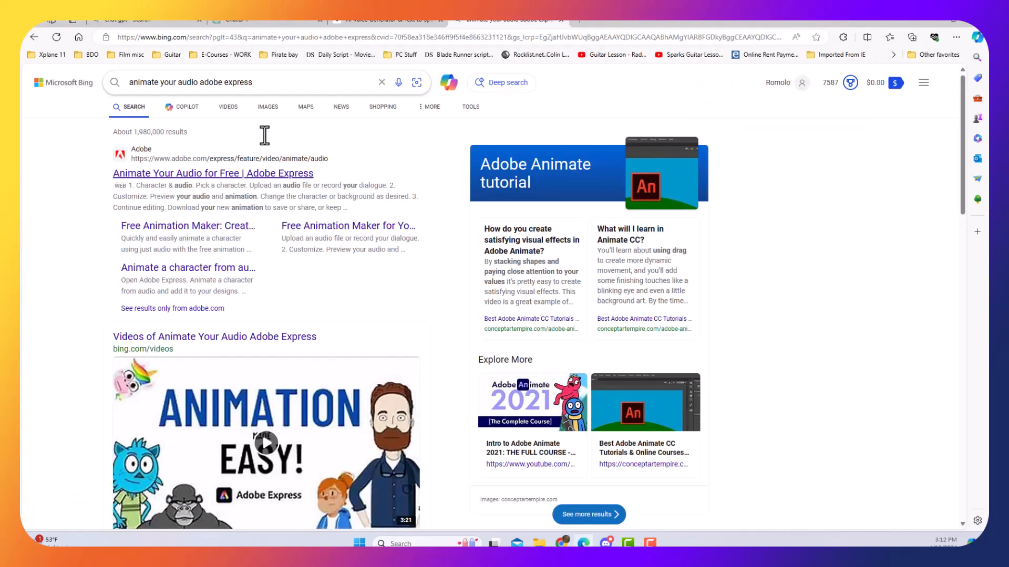
click(212, 174)
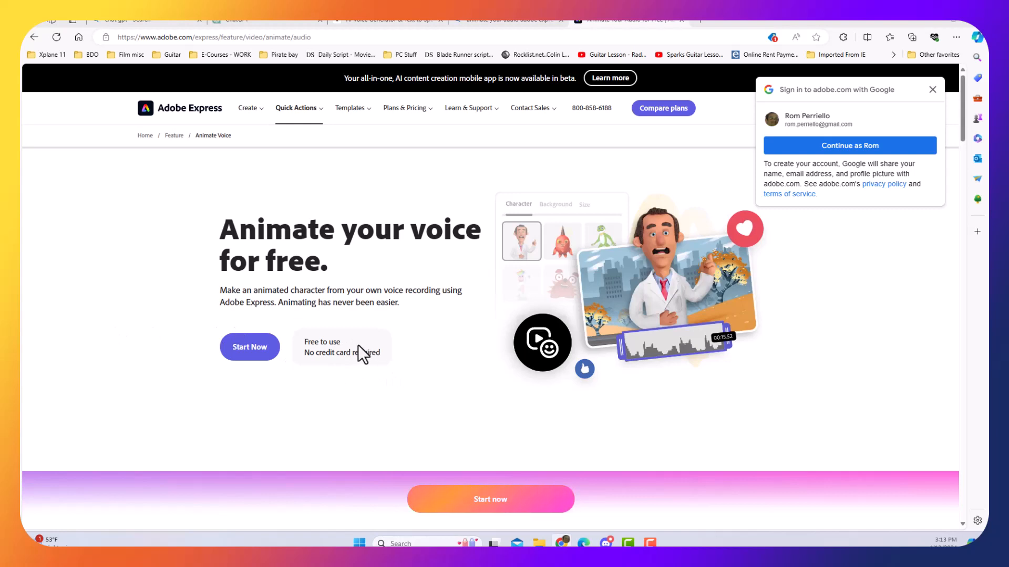
click(254, 352)
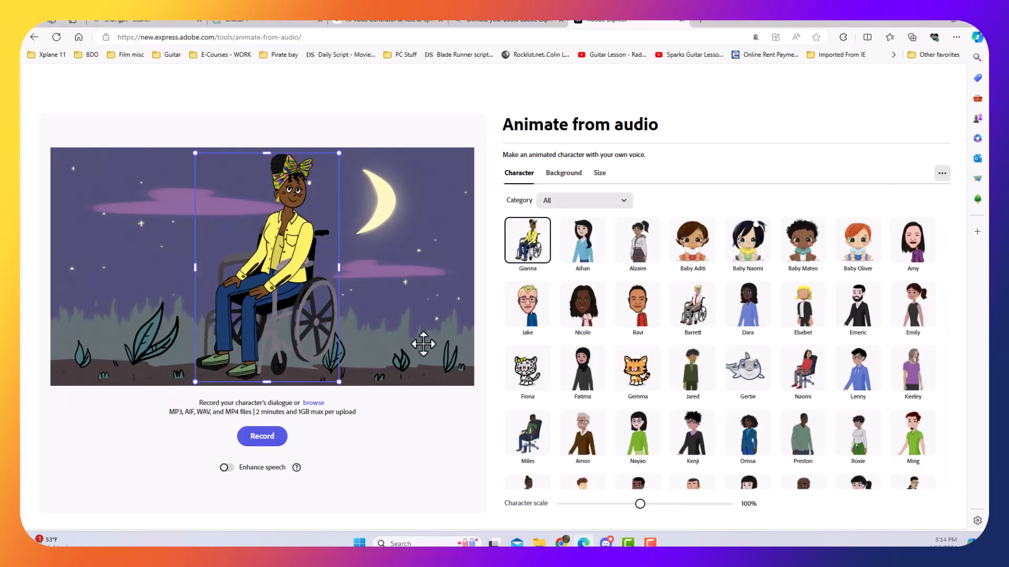
Preview the Aihan character and look through the character, background and size options for the animation.
click(562, 258)
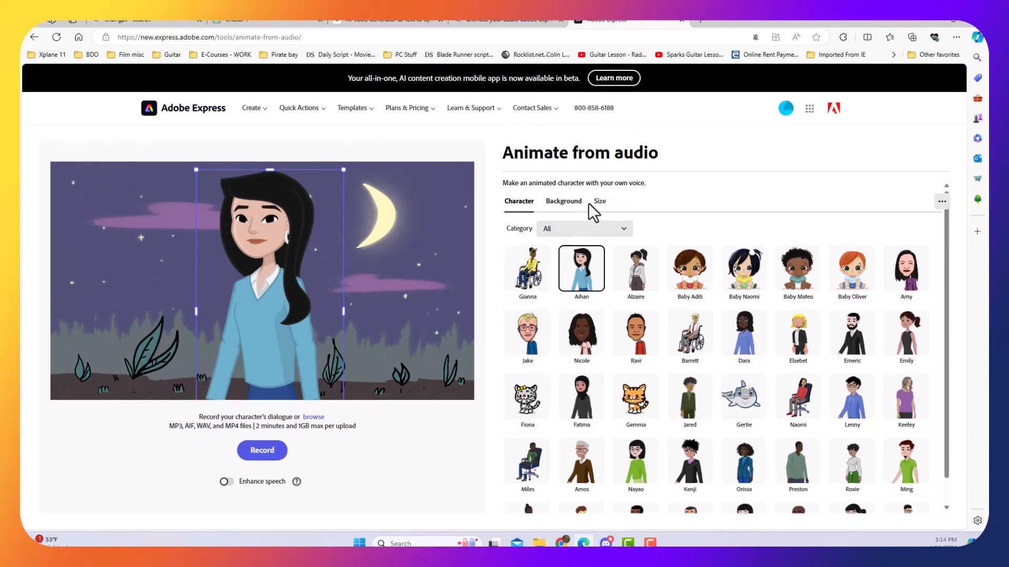
click(578, 205)
click(599, 205)
click(531, 200)
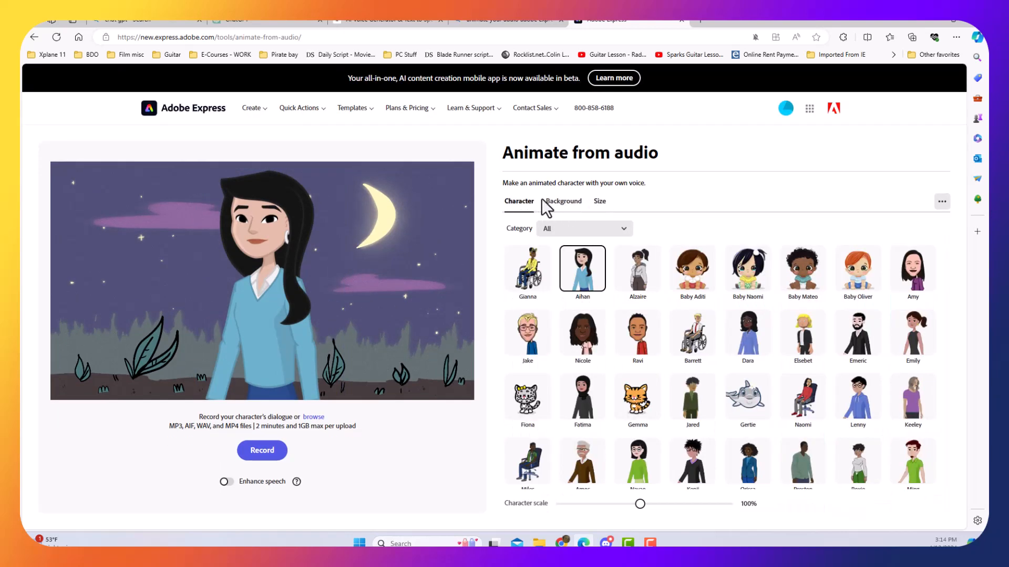
click(598, 202)
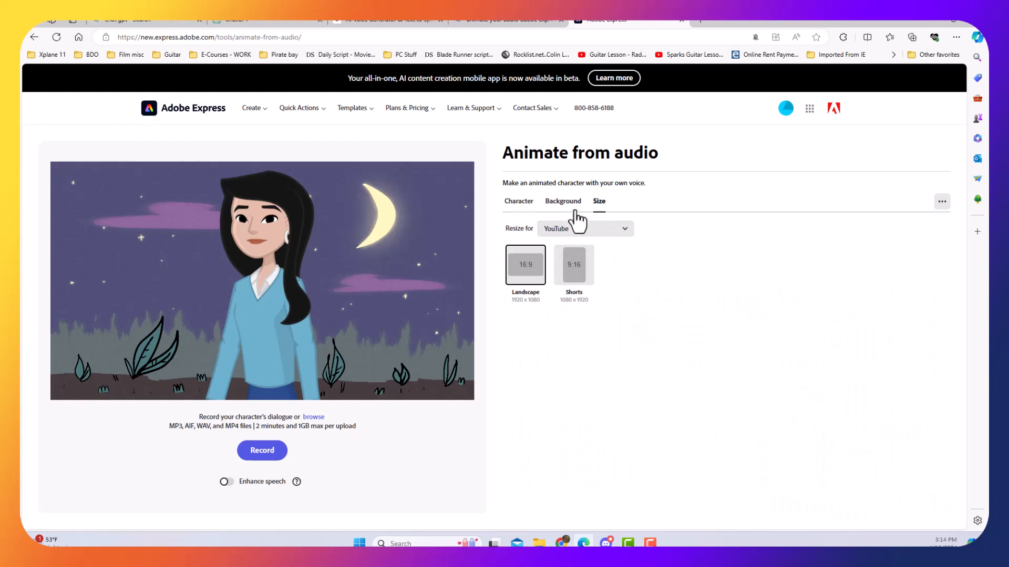
click(577, 215)
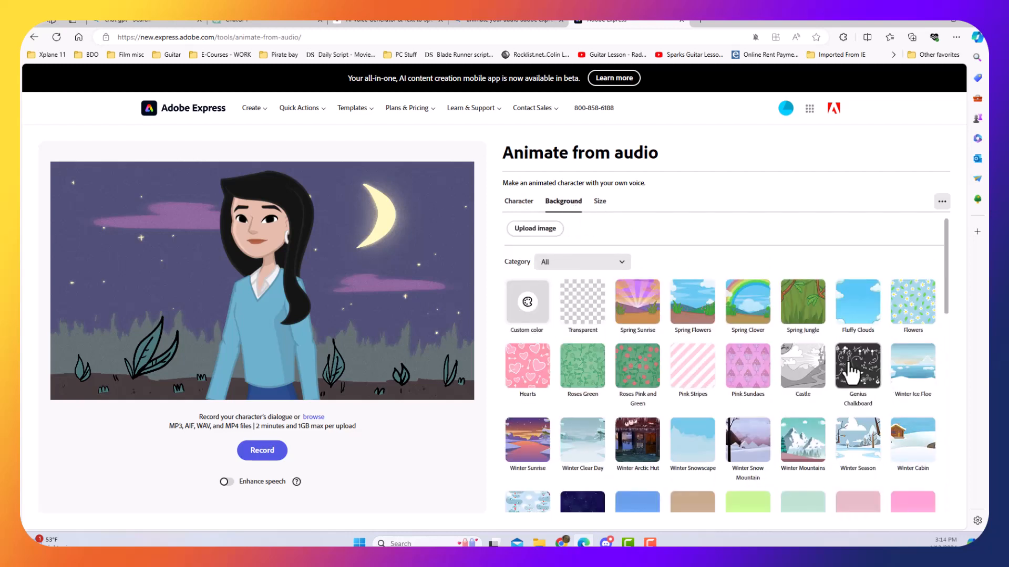
scroll(849, 370, down, 1)
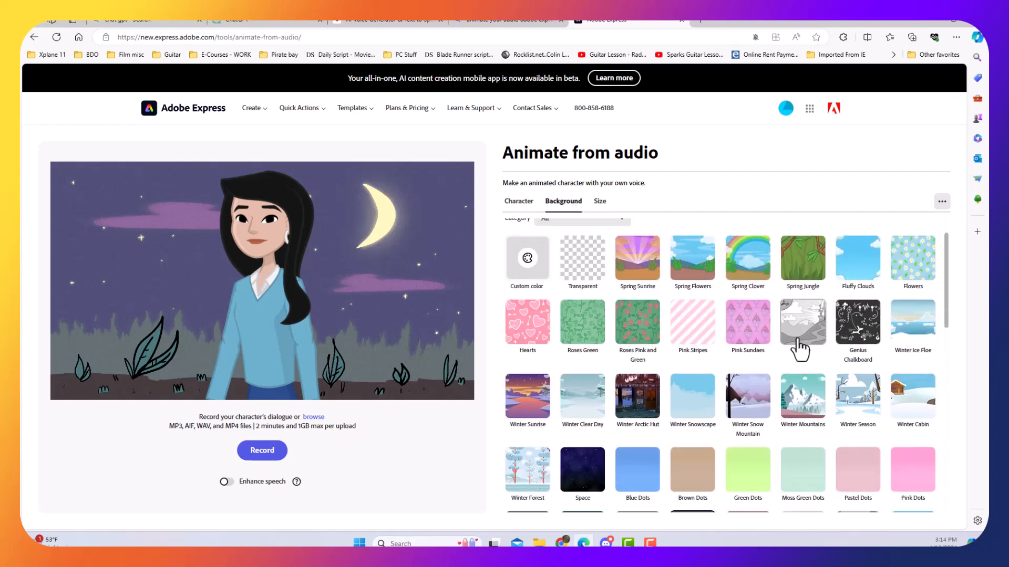
scroll(800, 350, down, 1)
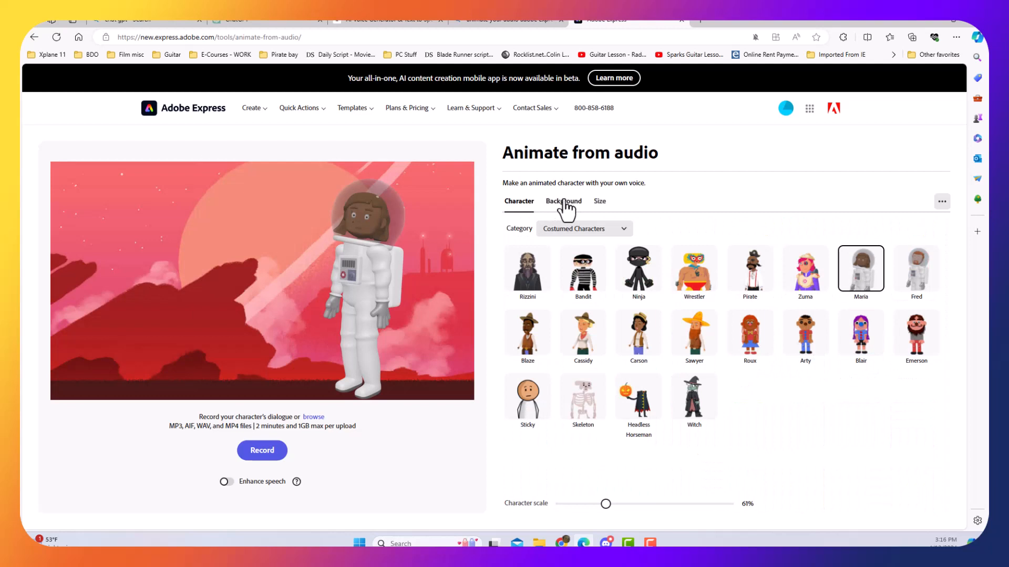
click(570, 203)
click(594, 205)
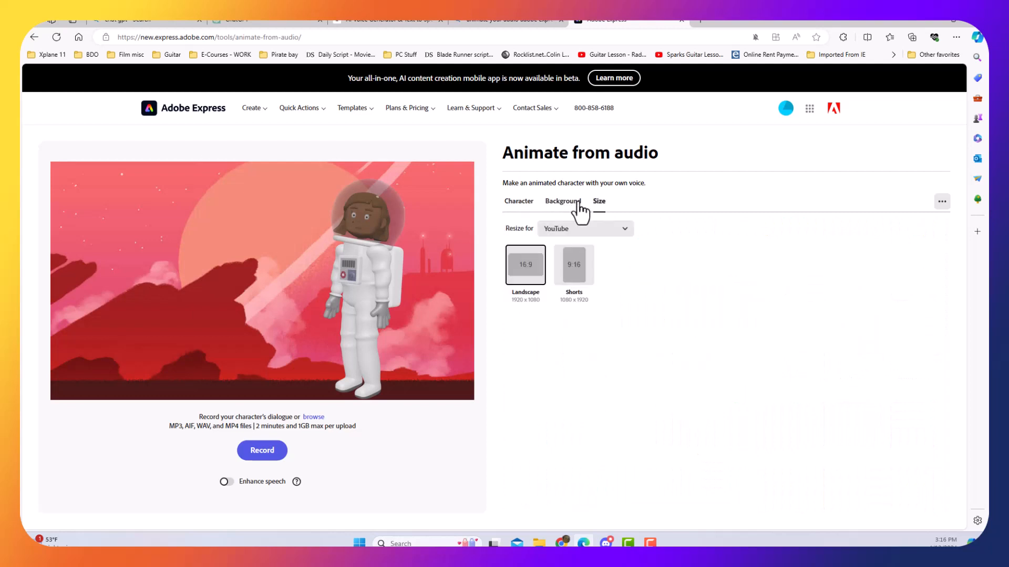
click(551, 203)
Scale the astronaut character down to about 41% and move it to the lower right of the red planet scene.
click(362, 284)
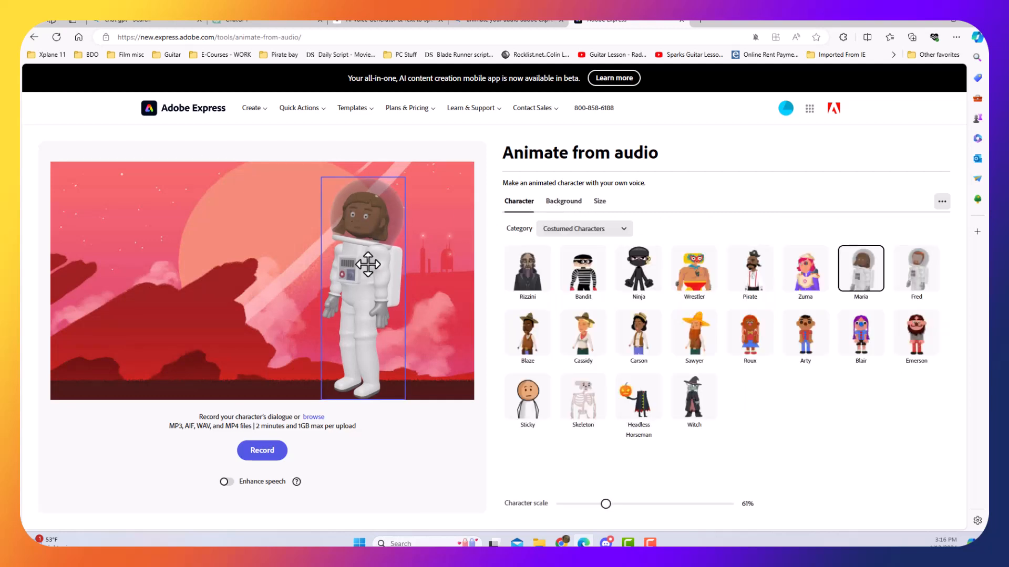
drag(400, 396, 364, 350)
drag(349, 290, 399, 351)
Try the Fred astronaut in the scene and switch back to the Maria astronaut.
click(910, 265)
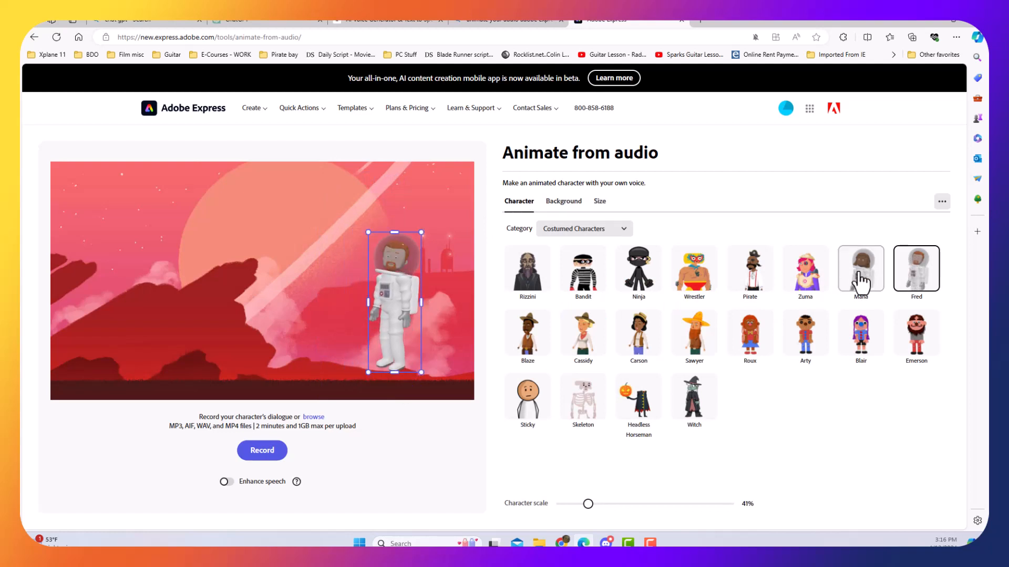
click(860, 283)
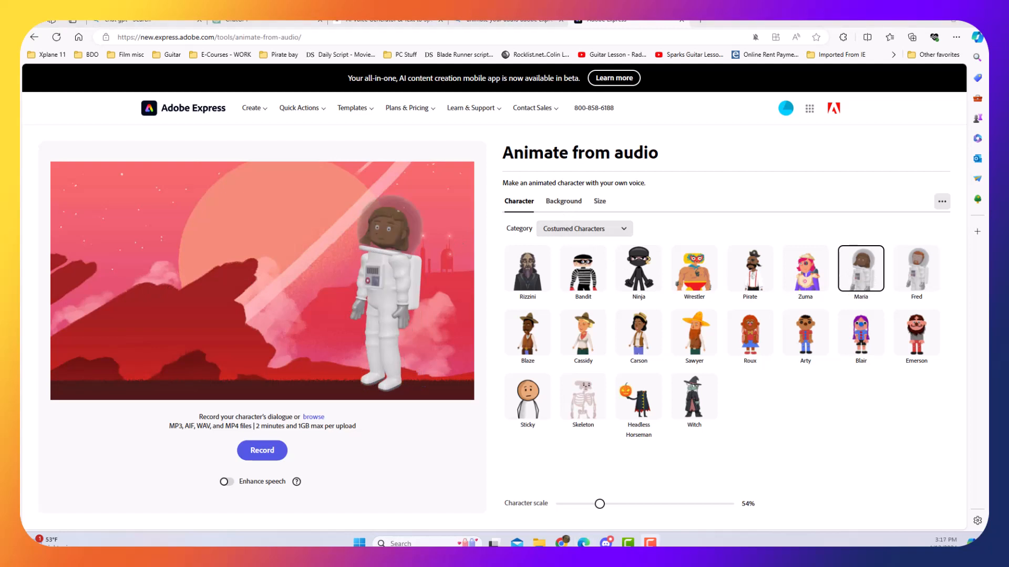
click(368, 313)
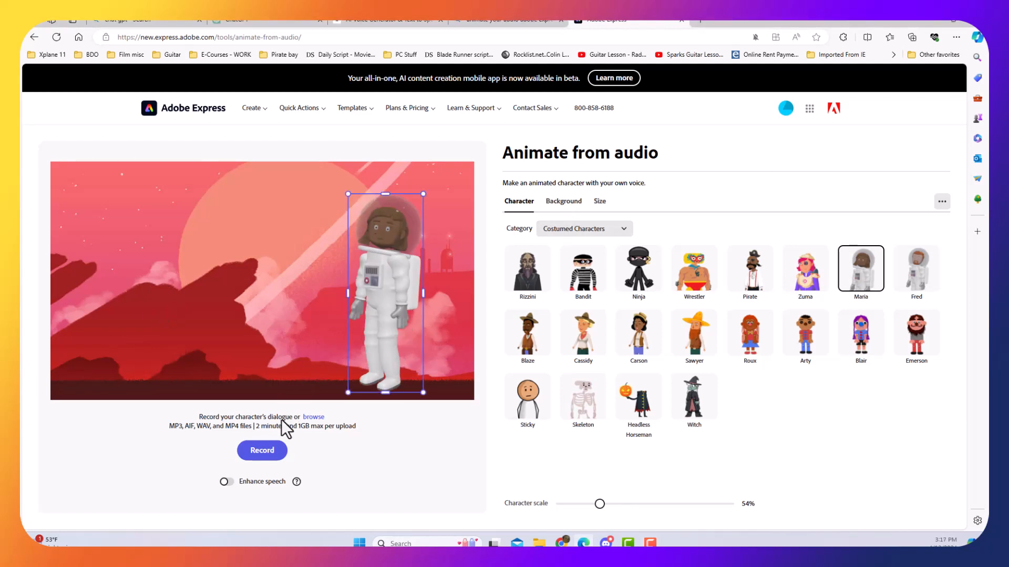
Load ElevenLabs_voice_design_preview_2024-04-13T19_01_15.587Z from the Downloads folder as the character's dialogue.
click(315, 416)
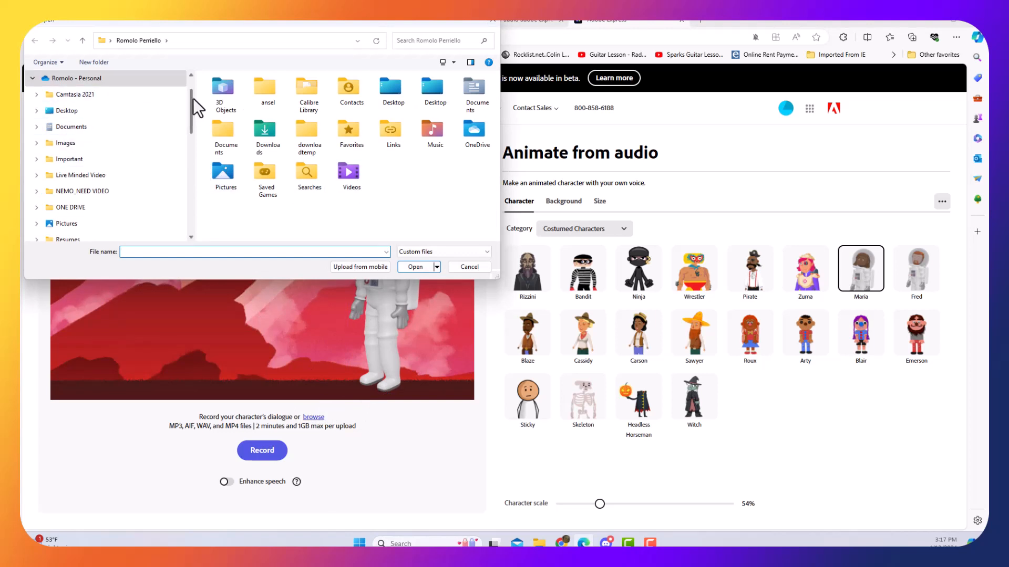
scroll(177, 152, down, 5)
click(92, 143)
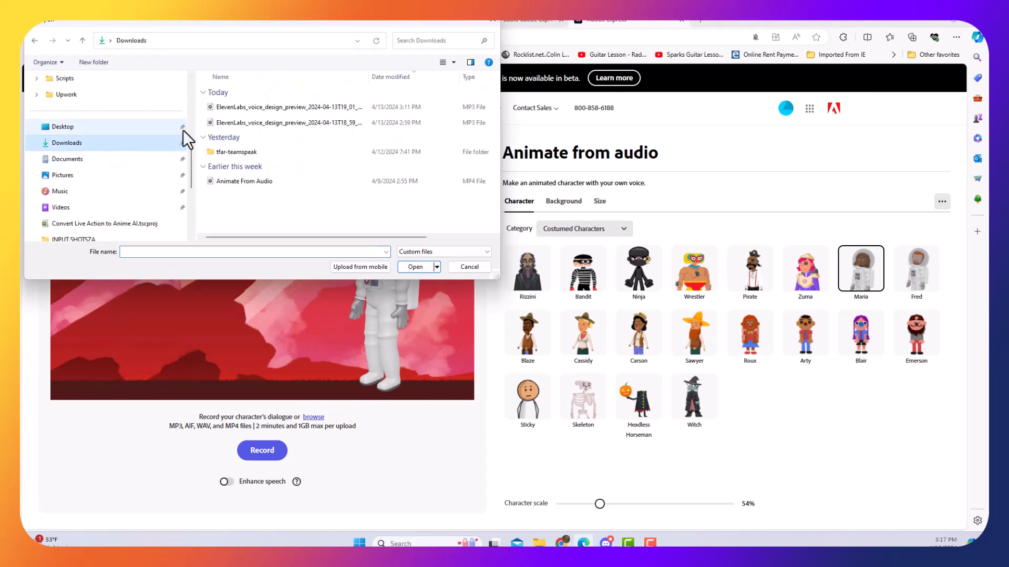
click(296, 112)
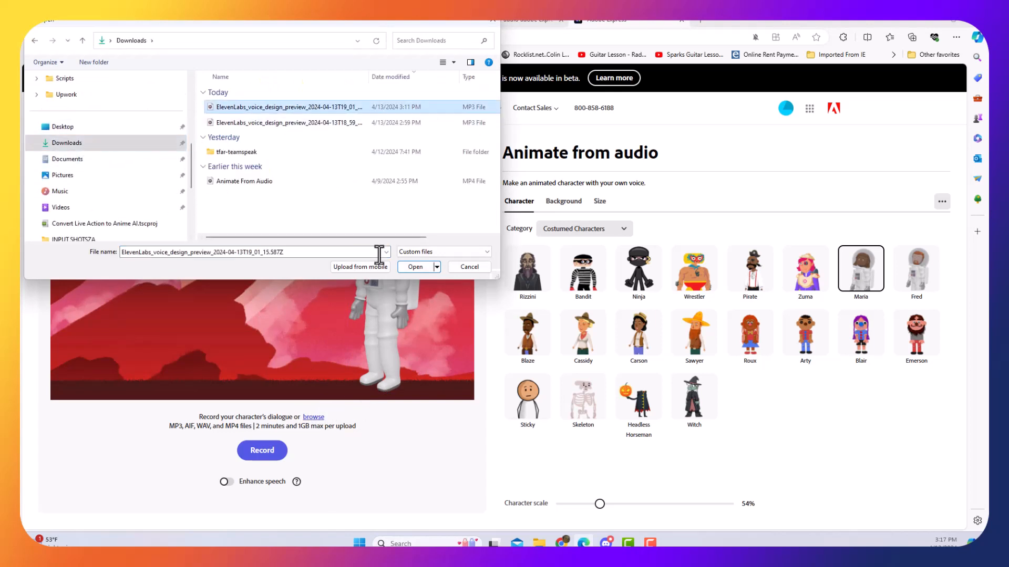
click(414, 267)
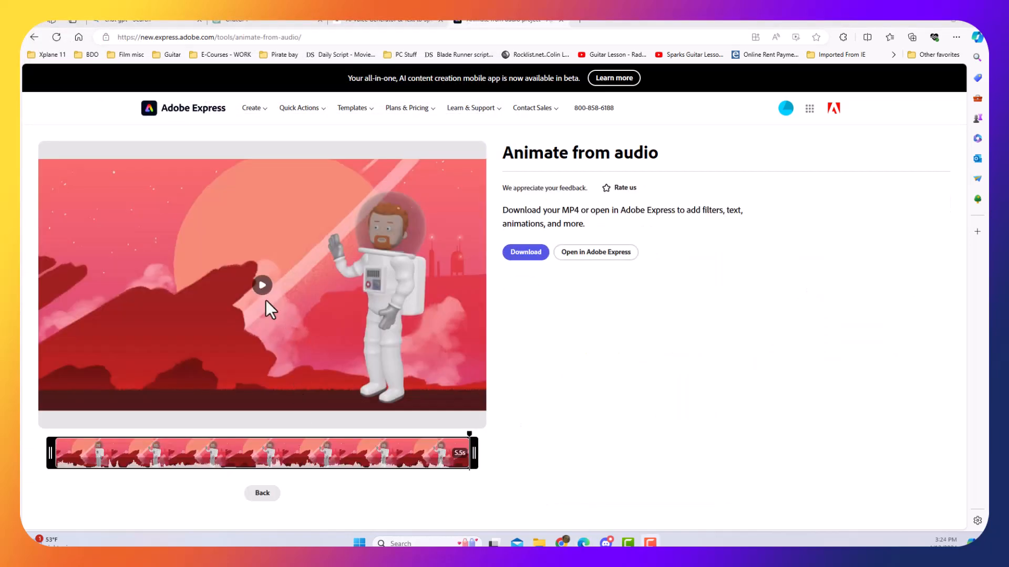
Play back the Fred astronaut's animation and download it as an MP4.
click(266, 302)
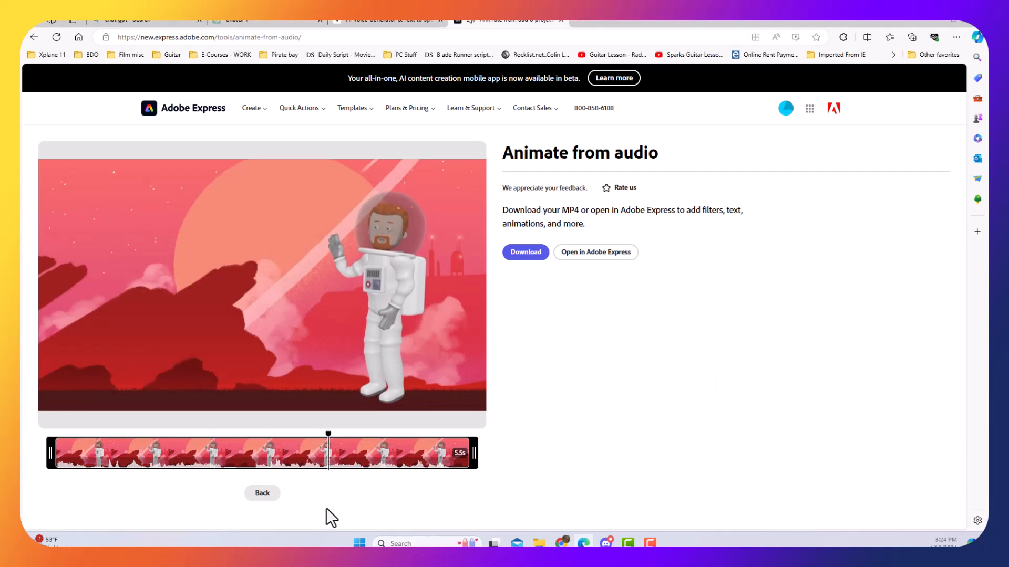
click(524, 253)
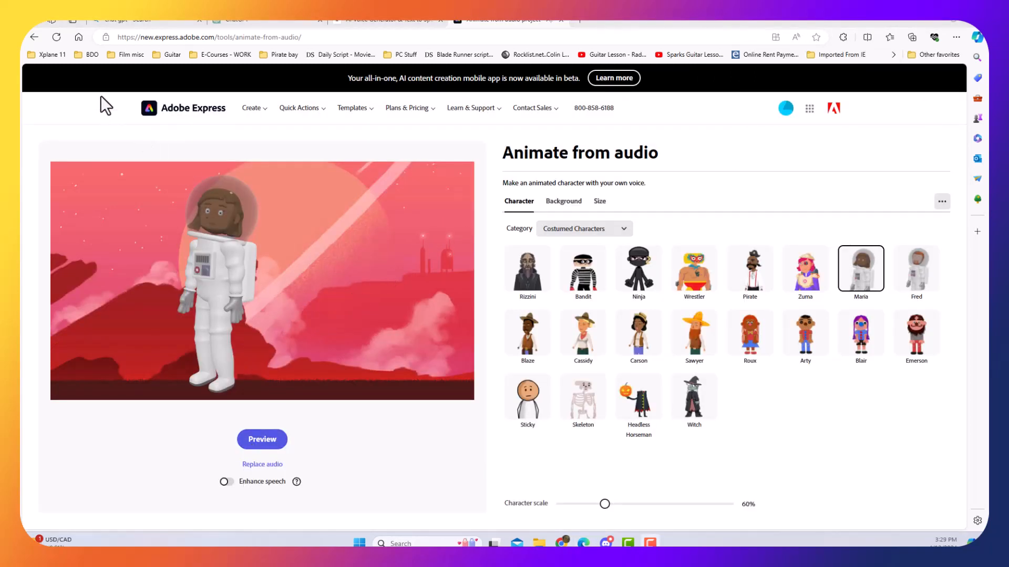
Restart the Animate from audio tool and move the Maria astronaut to the right side of the scene.
click(33, 37)
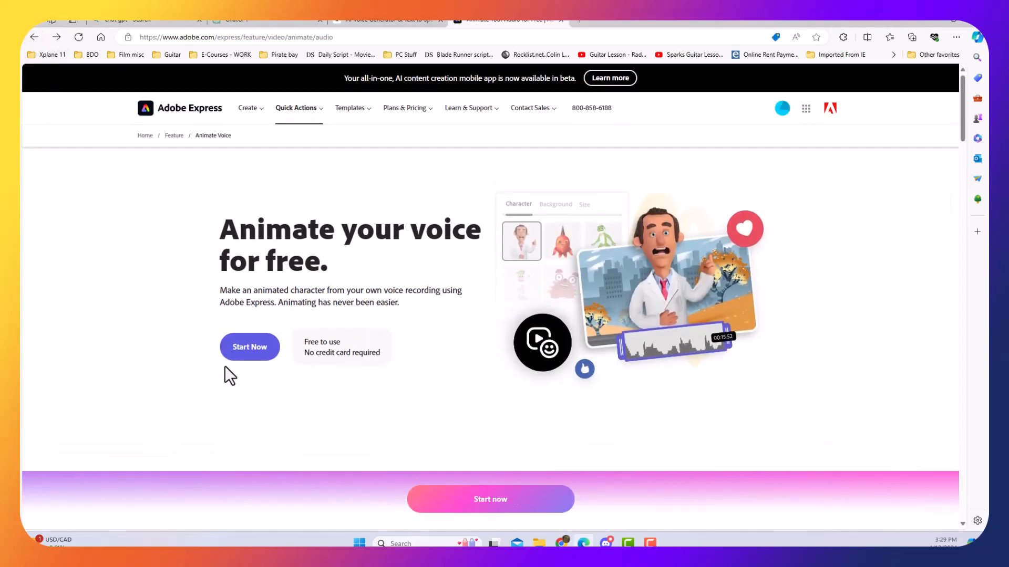
click(241, 348)
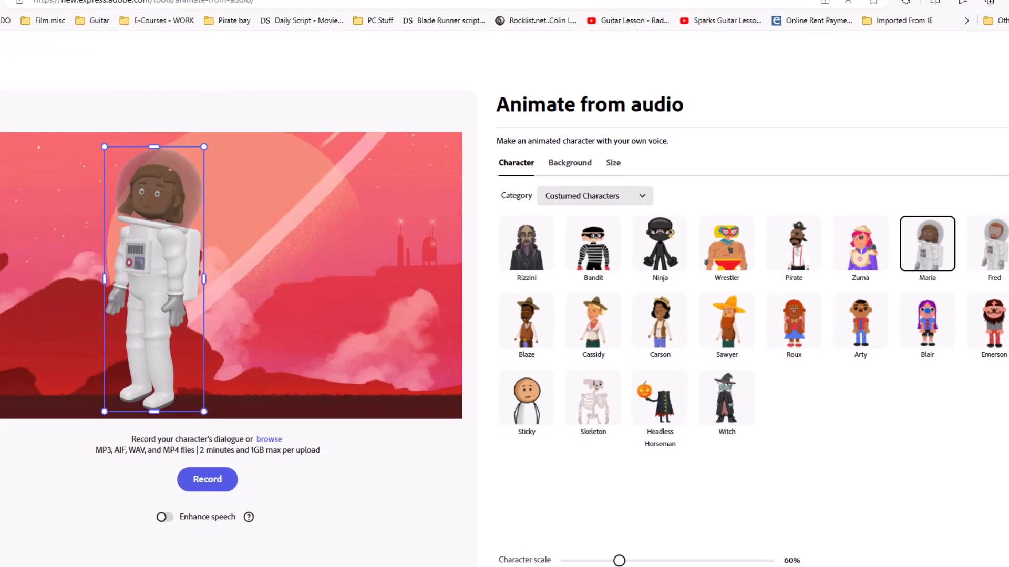
drag(154, 278, 331, 270)
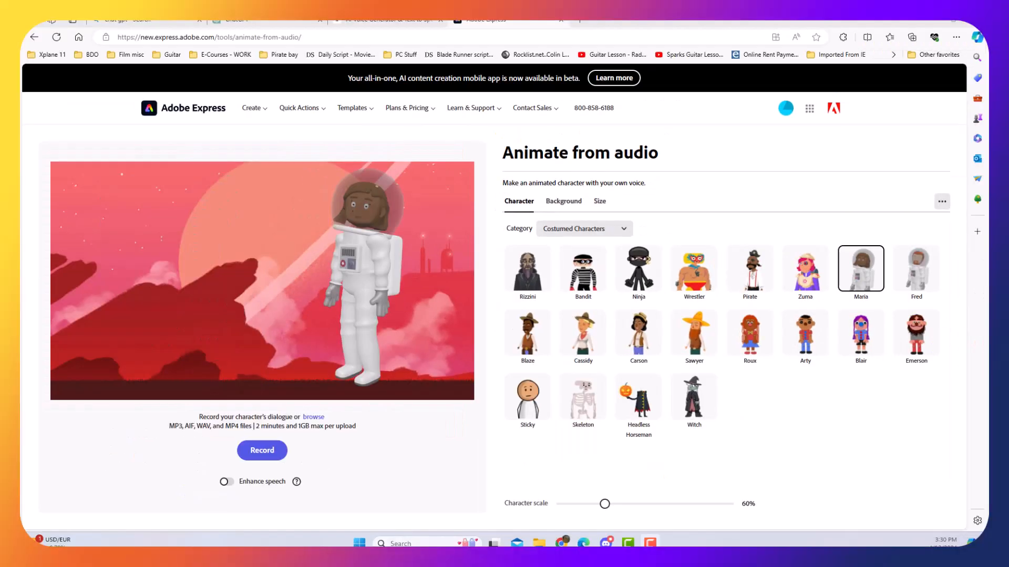
click(384, 303)
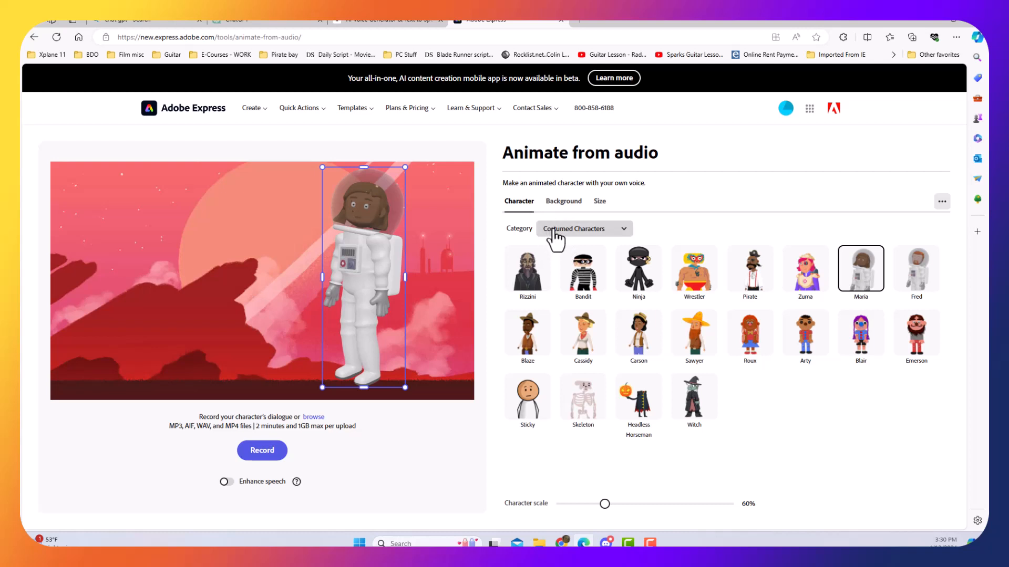
Filter the available backgrounds to the Color and Transparent category.
click(563, 201)
click(583, 262)
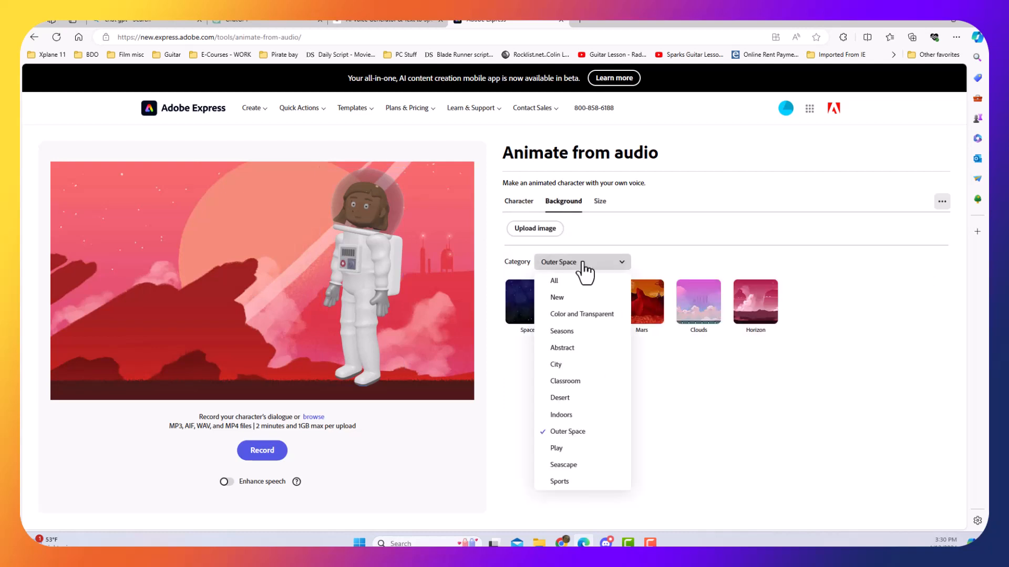
click(578, 316)
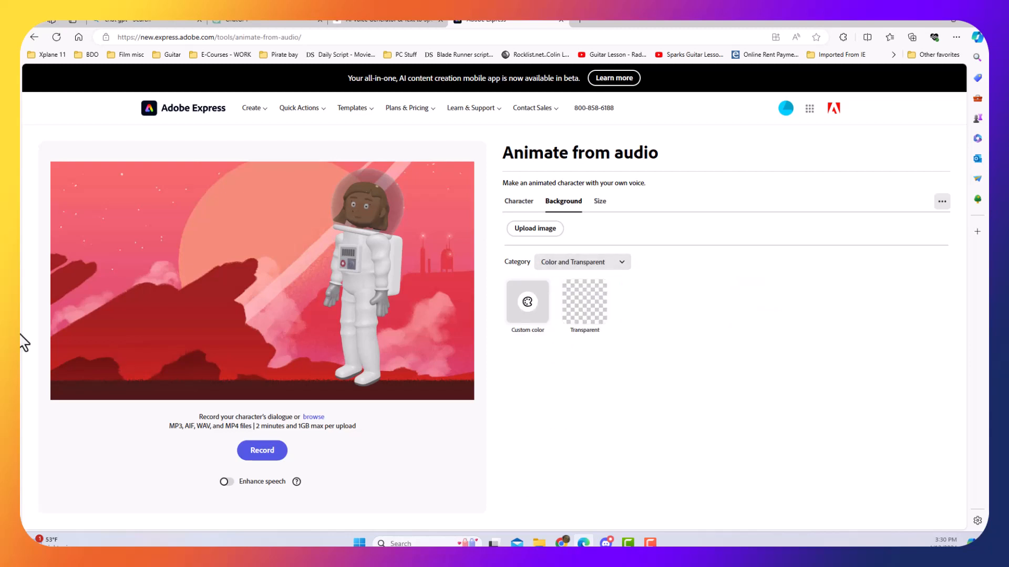
Set the scene's background to a custom bright green, #5CF731.
click(525, 310)
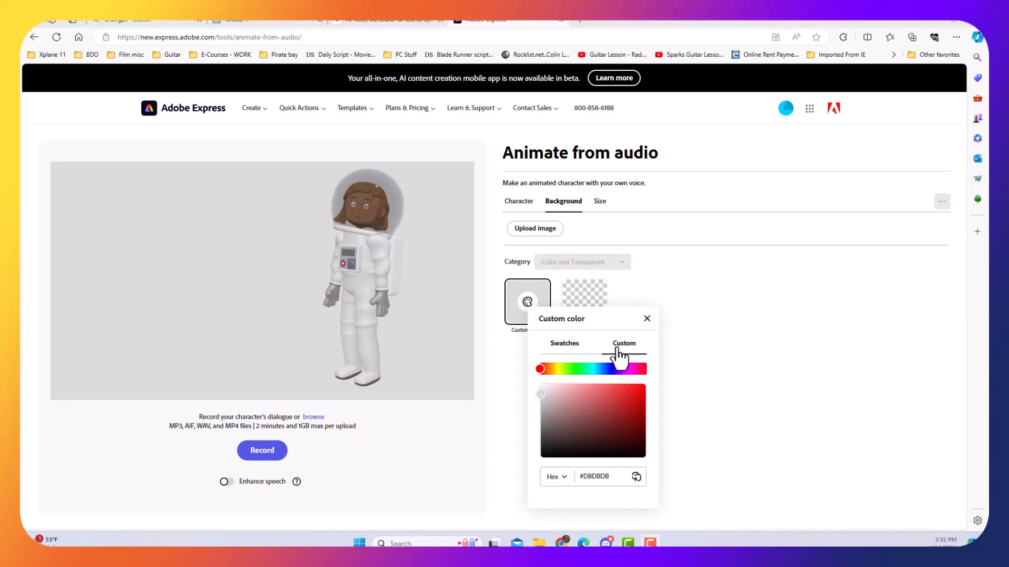
click(581, 369)
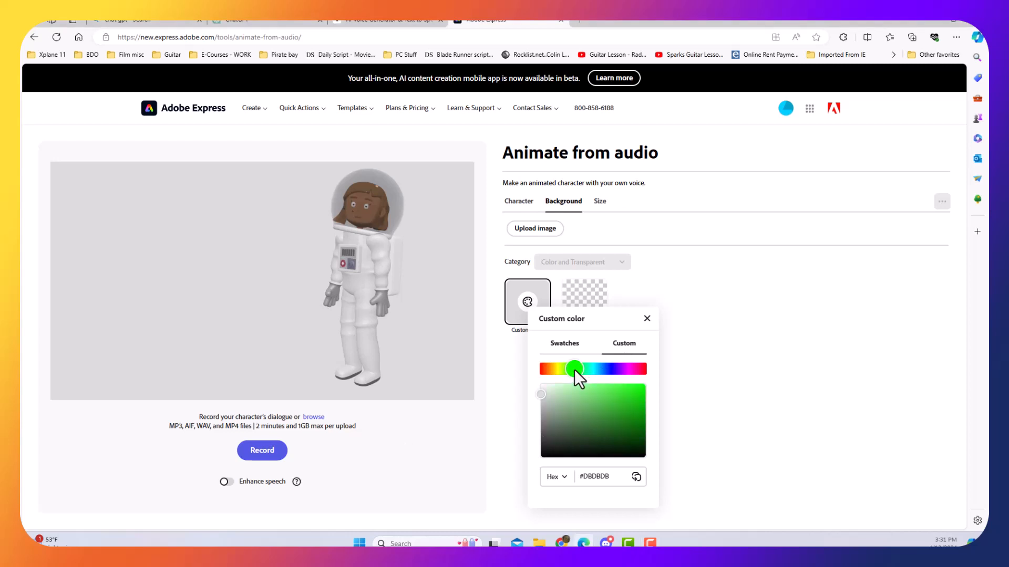
drag(575, 370, 572, 370)
click(635, 388)
drag(635, 388, 625, 386)
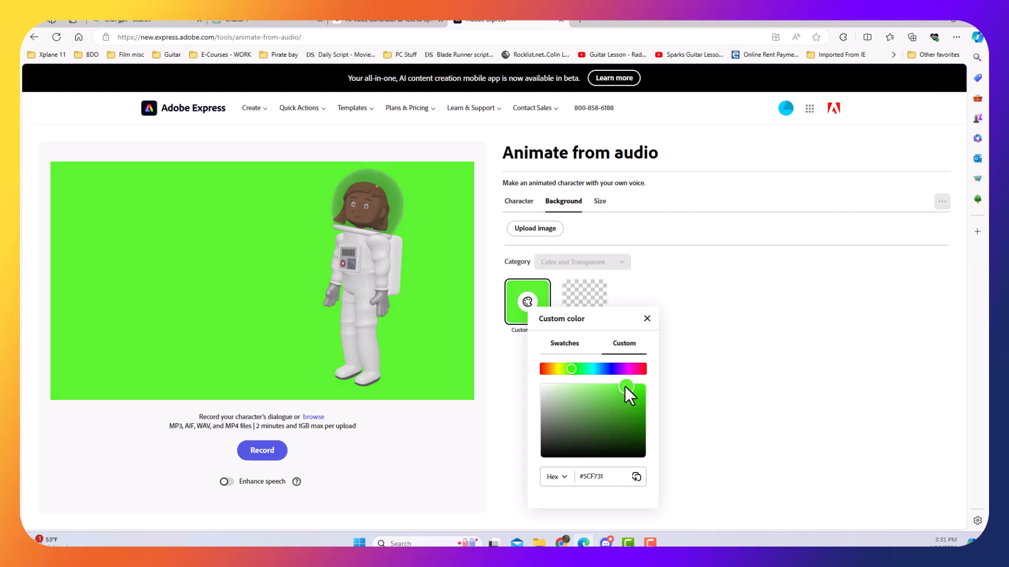
click(647, 319)
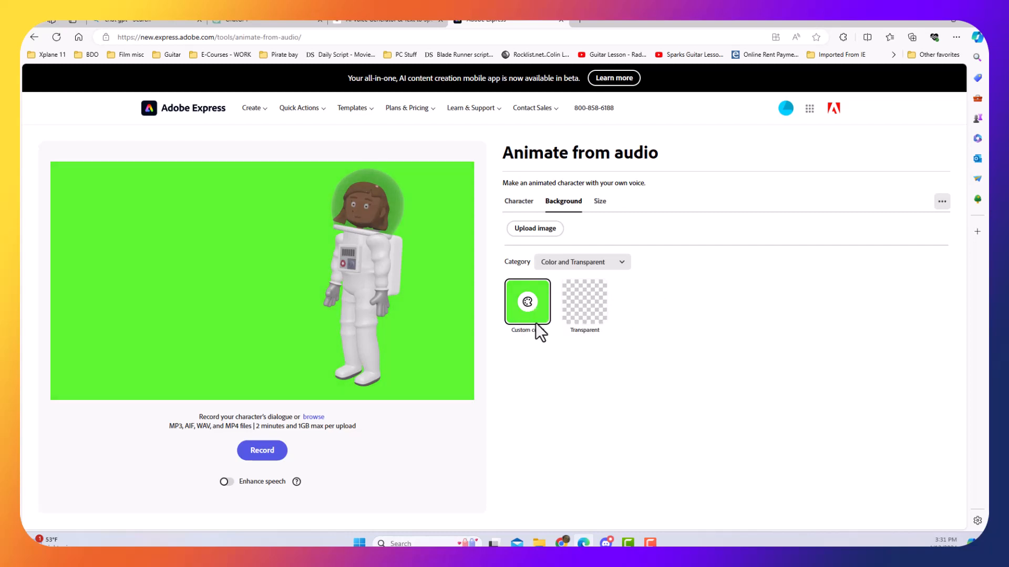
Shift the Maria astronaut slightly left and load ElevenLabs_voice_design_preview_2024-04-13T18_59_09.249Z from the Downloads folder as her dialogue.
click(374, 296)
drag(374, 296, 355, 300)
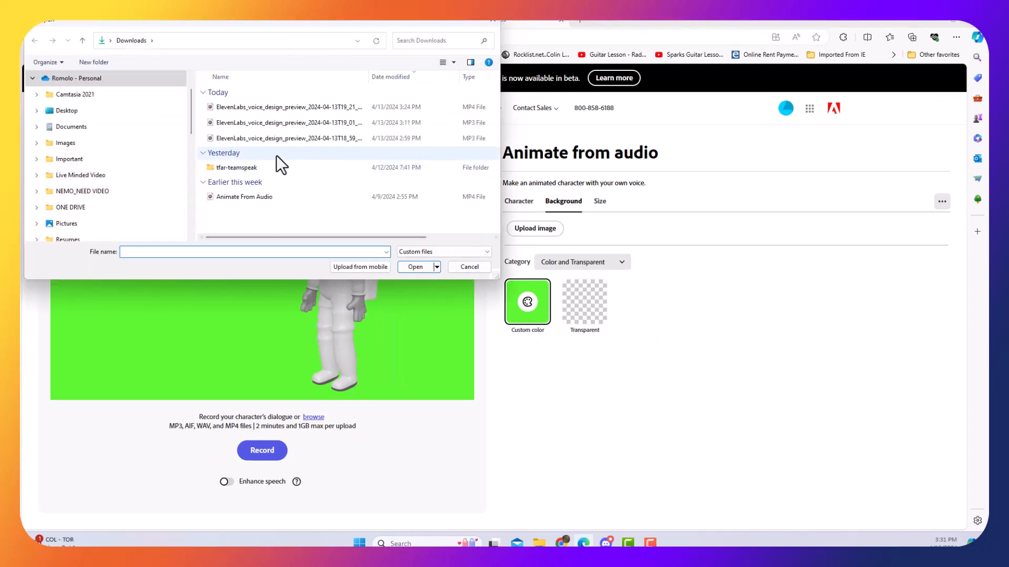
click(279, 138)
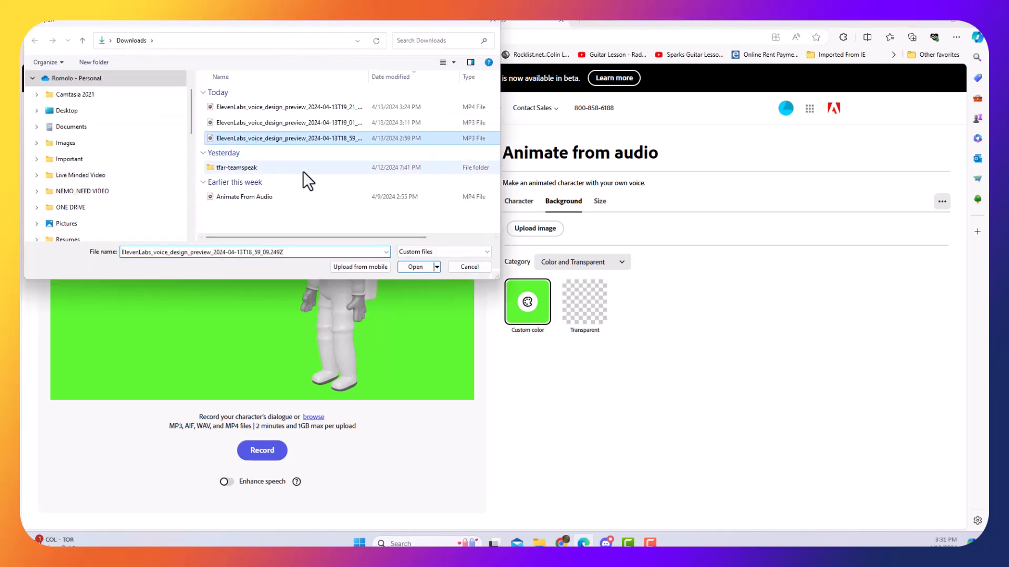
click(421, 267)
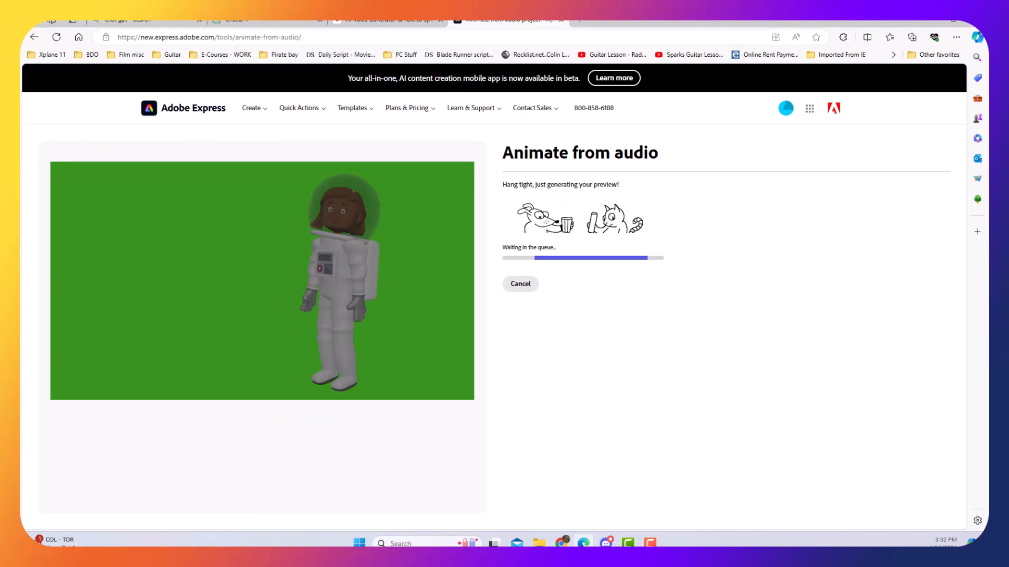
Download the Maria astronaut's green-background animation as an MP4 and show the downloaded file in its folder.
click(527, 254)
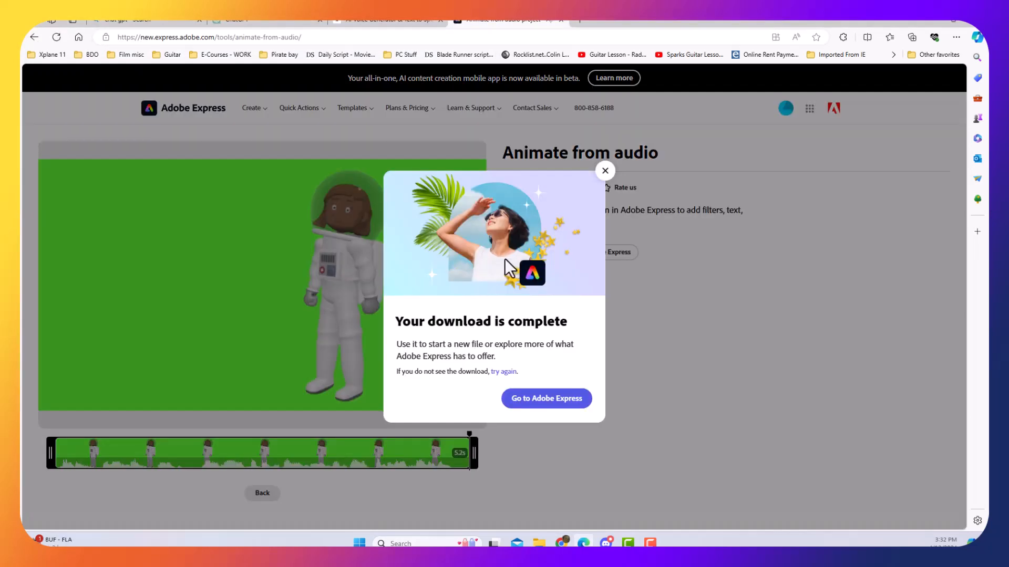
click(605, 171)
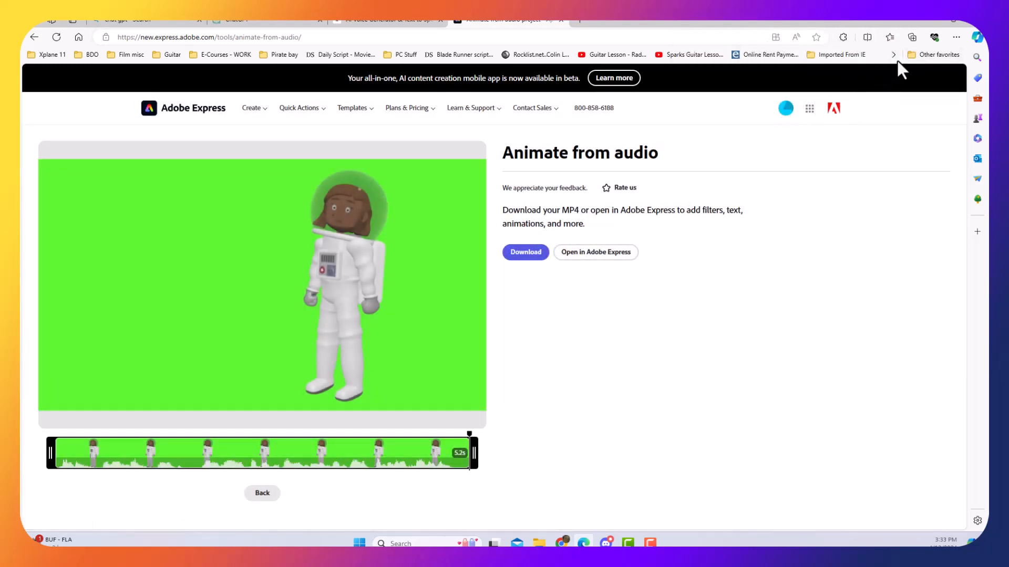
click(535, 254)
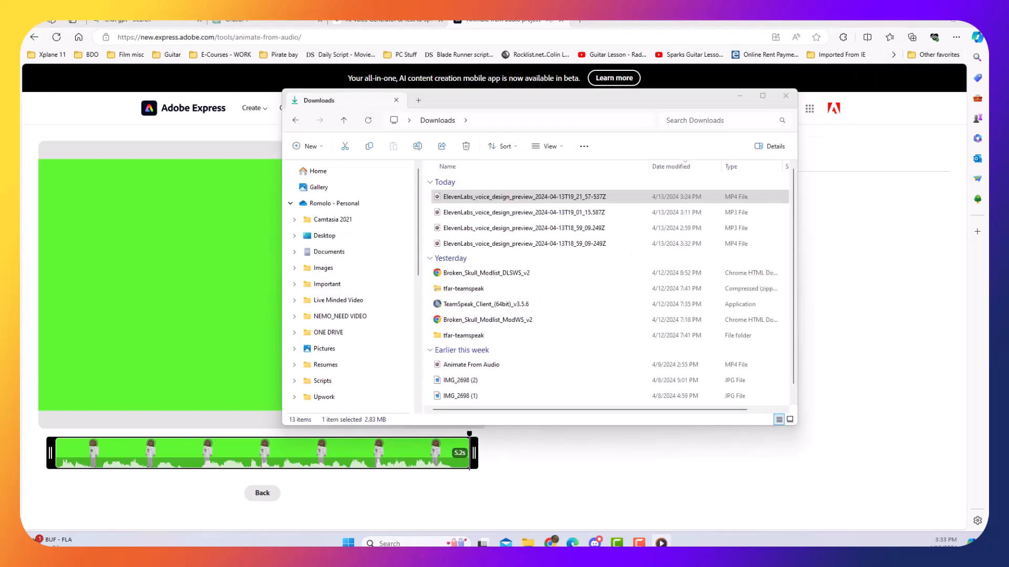
click(739, 96)
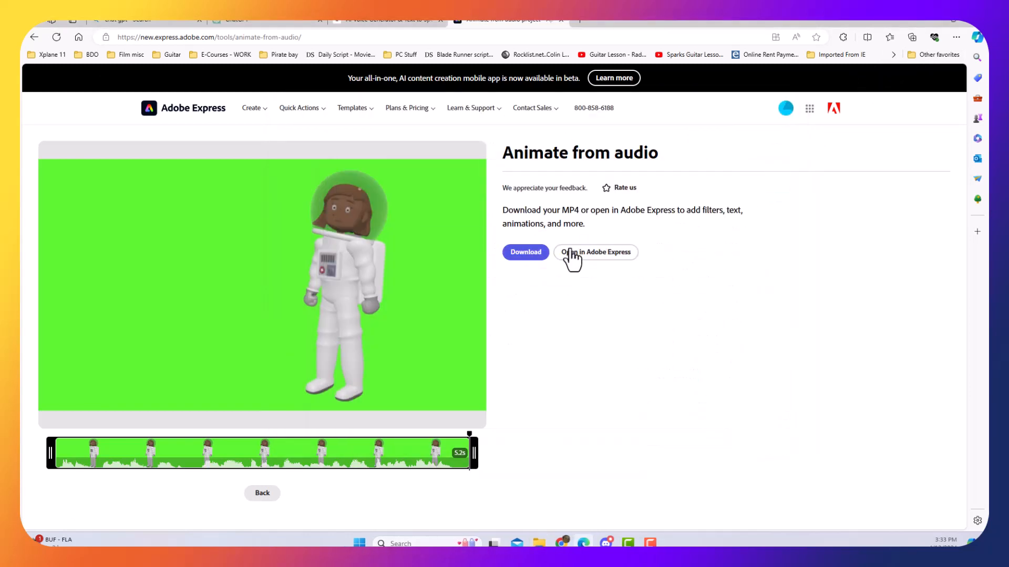
click(541, 258)
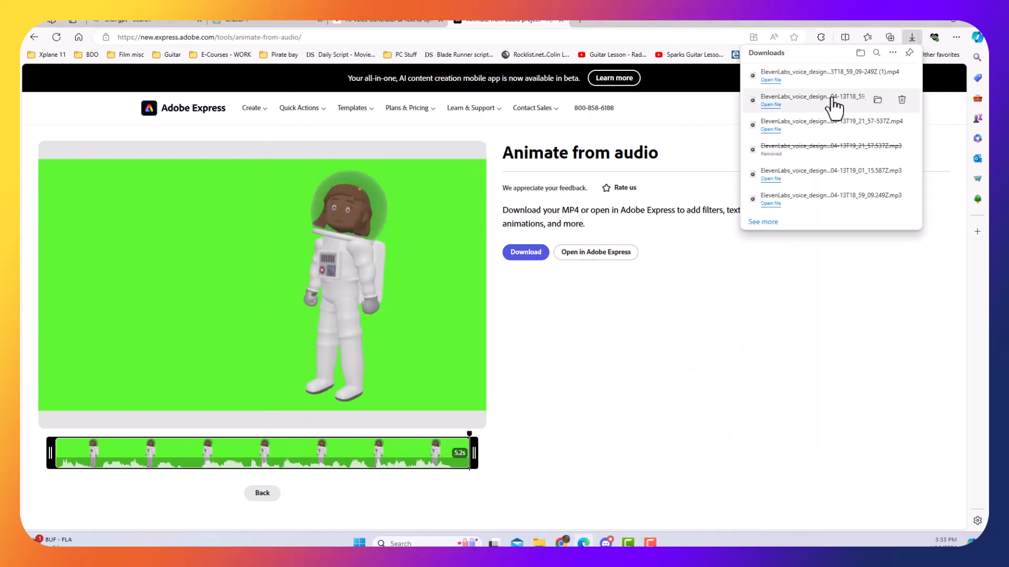
click(878, 75)
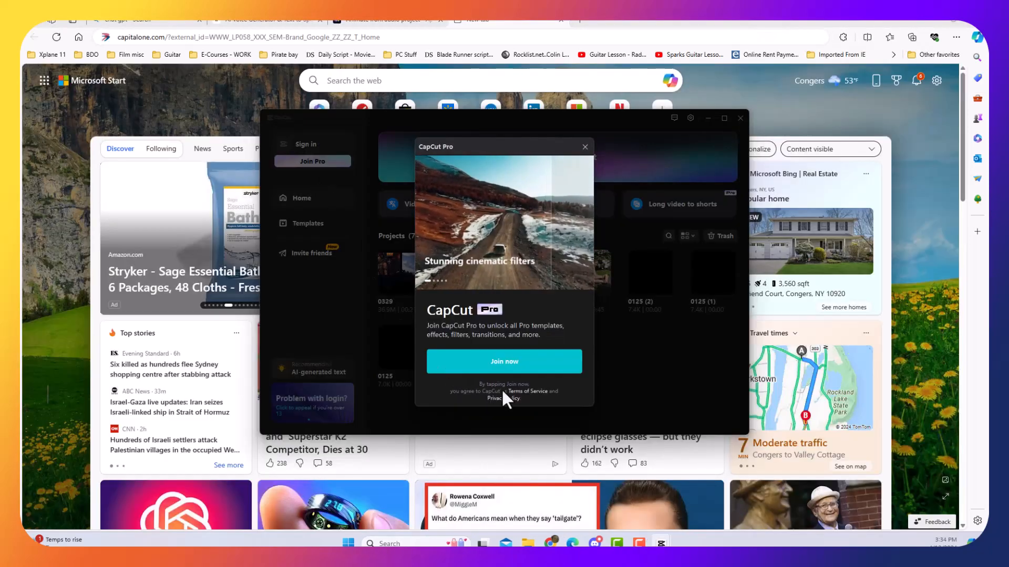
Switch to CapCut, create a new project, and import ElevenLabs_voice_design_preview_2024-04-13T18_59_09-249Z (1) from the Downloads folder.
click(584, 147)
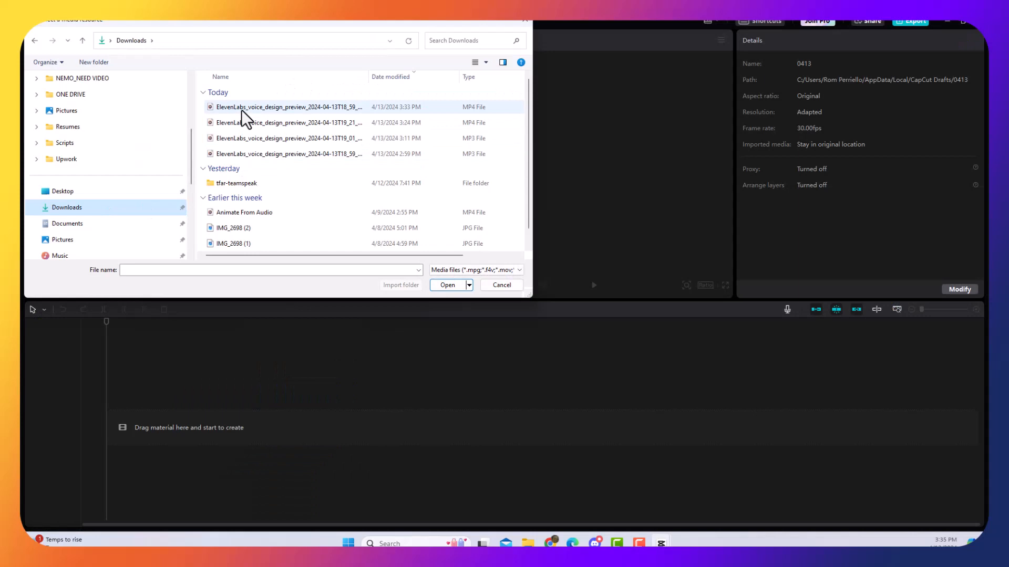
drag(243, 110, 250, 406)
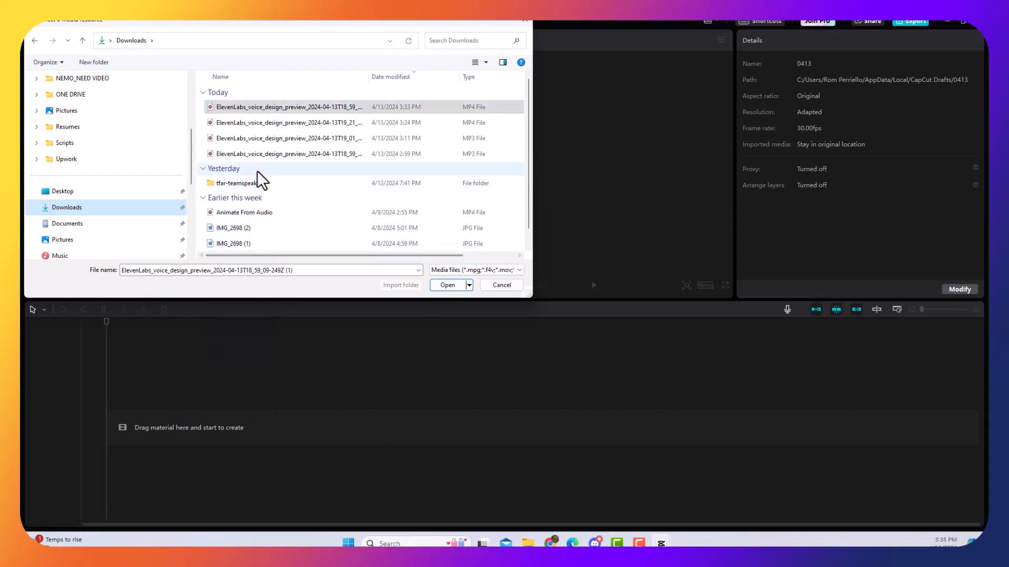
click(449, 286)
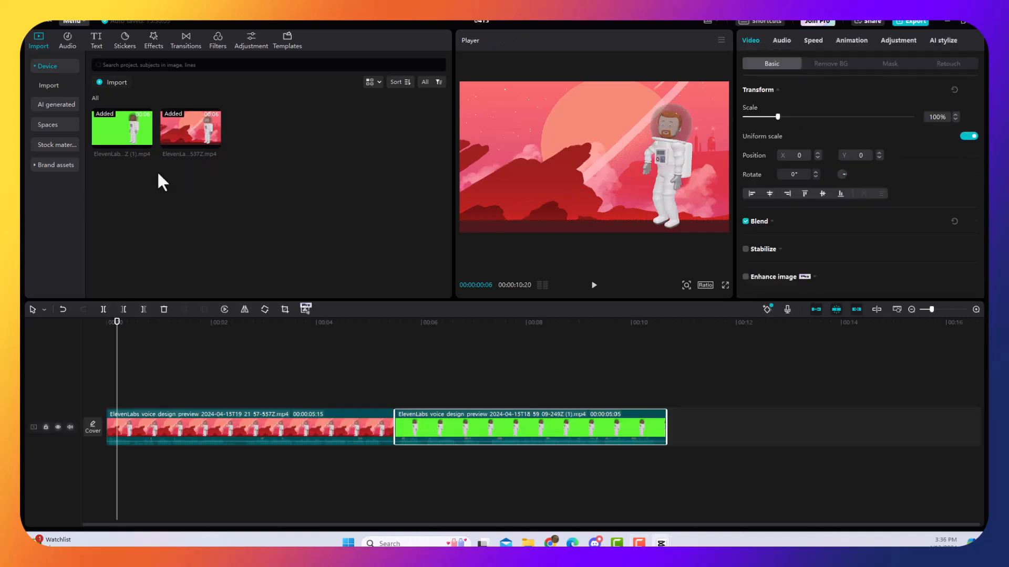
Key out the Maria clip's green background with Chroma key, sampling the green and raising the intensity.
right_click(150, 201)
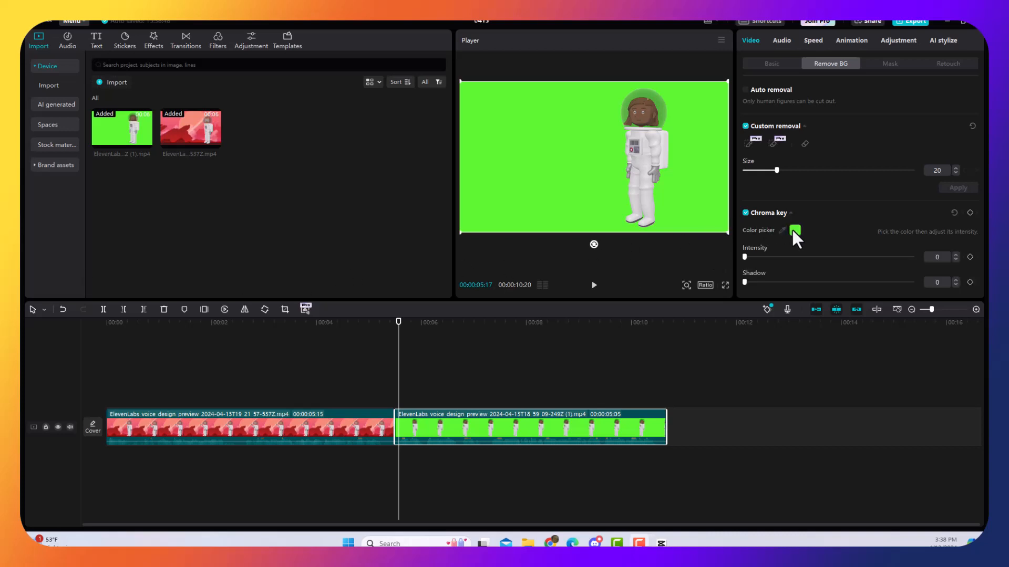
click(779, 230)
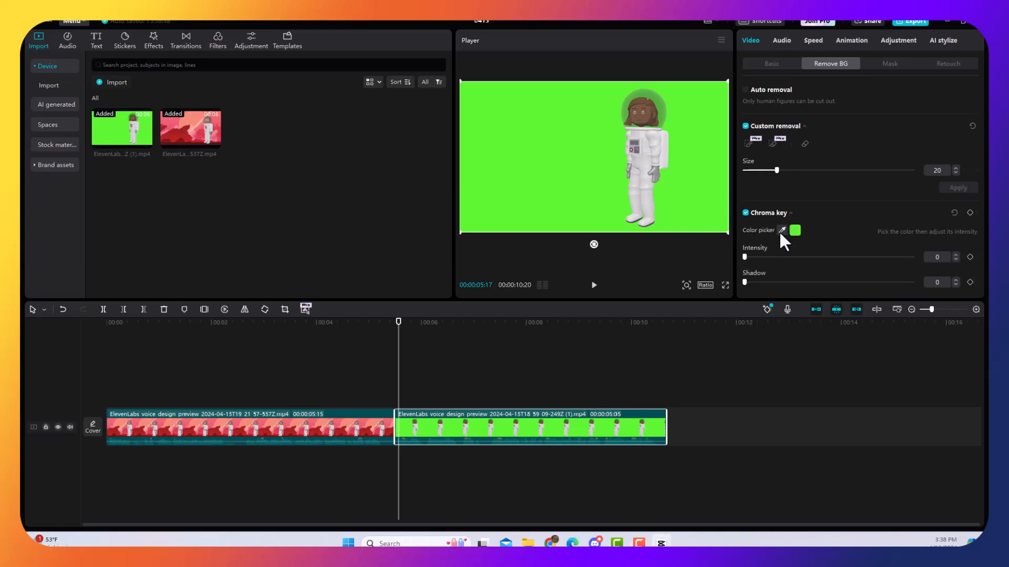
click(707, 203)
drag(746, 256, 770, 258)
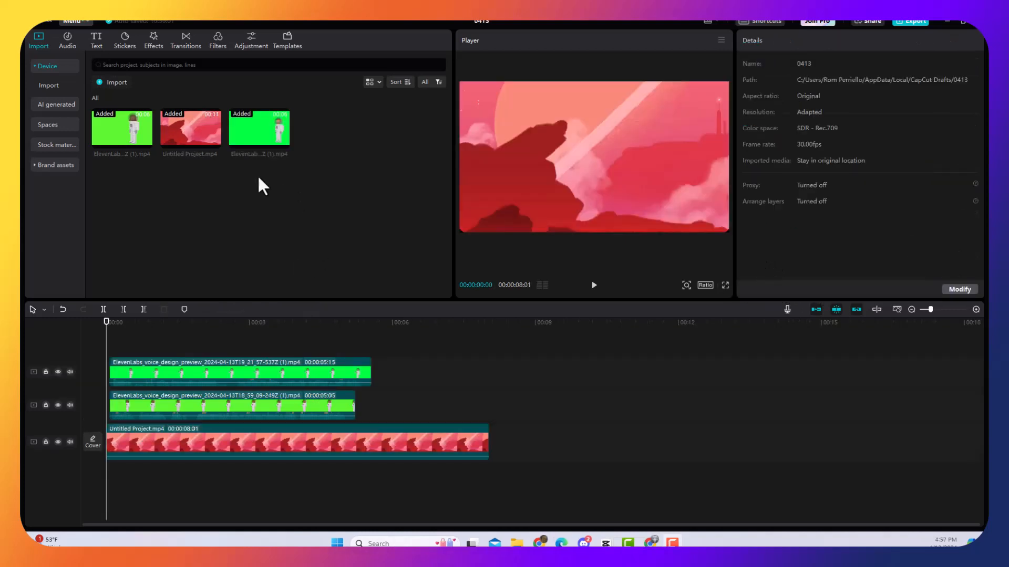
Preview the two green-screen astronaut clips and the red planet background clip, and play the start of the composited scene.
click(257, 136)
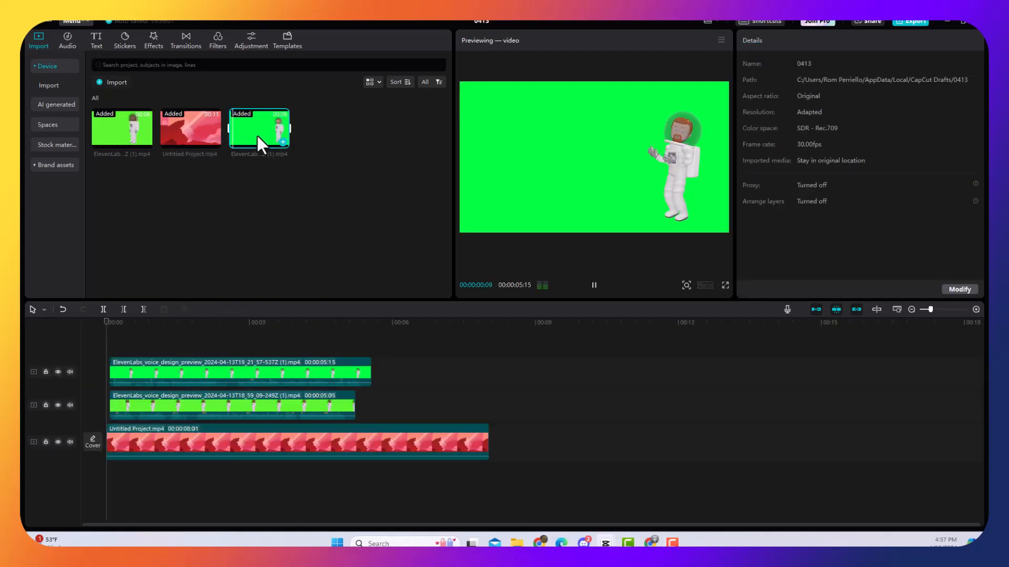
click(142, 137)
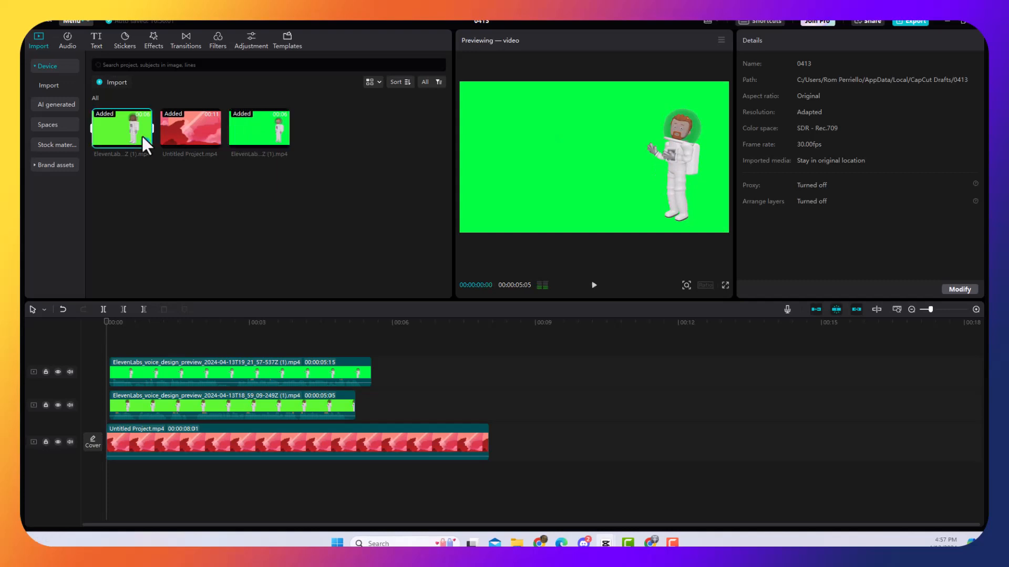
click(182, 135)
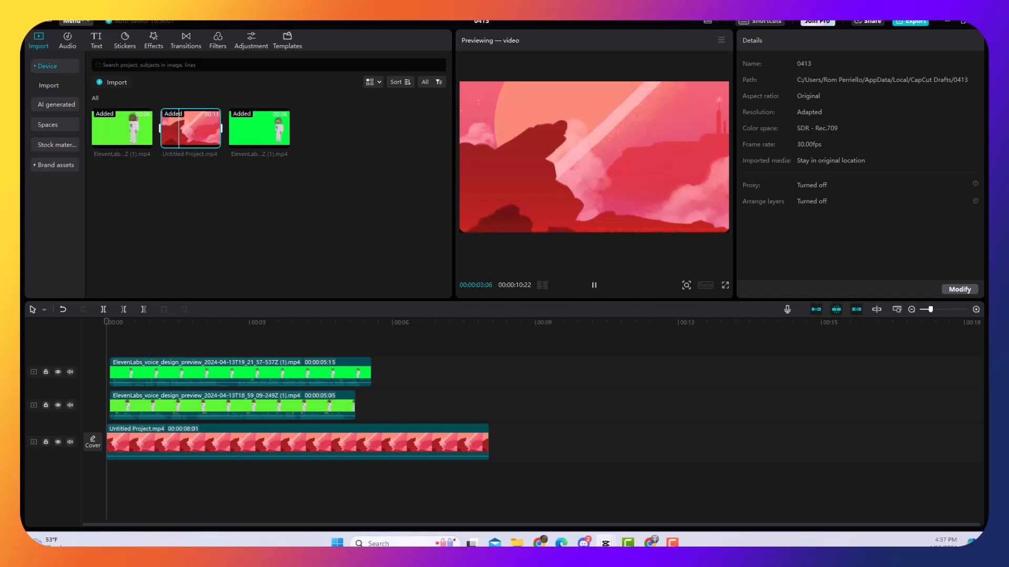
click(233, 368)
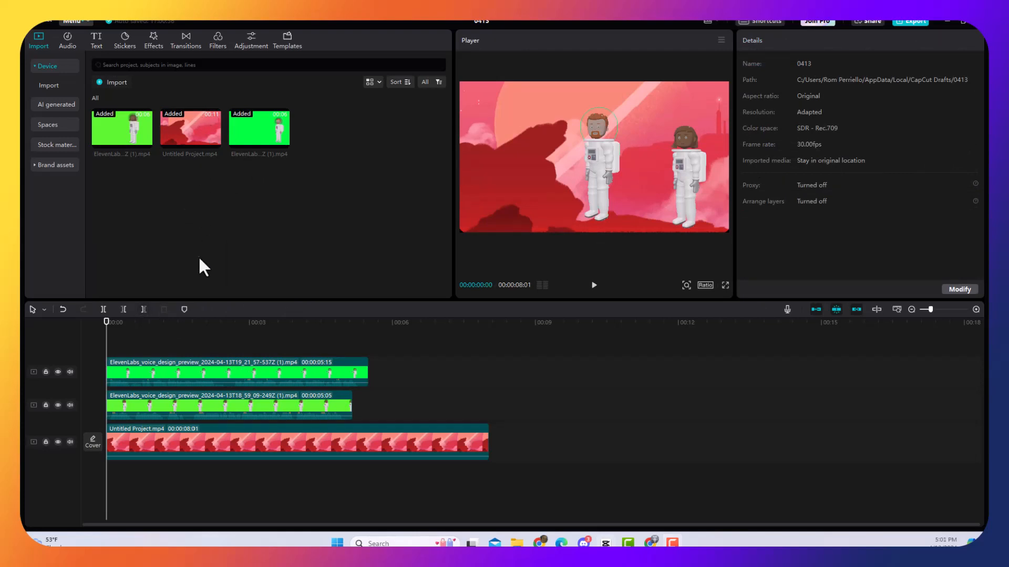
key(space)
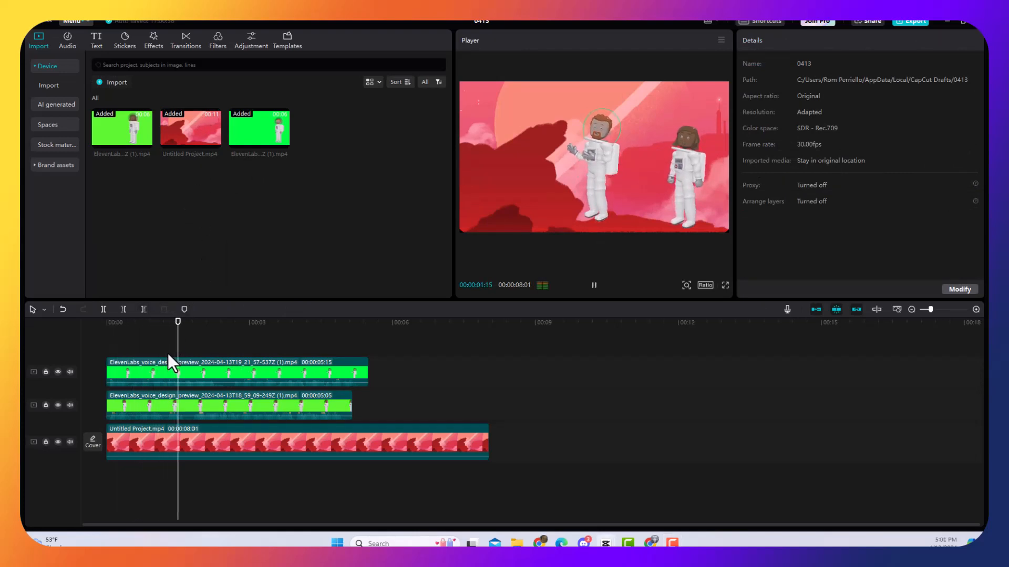
key(space)
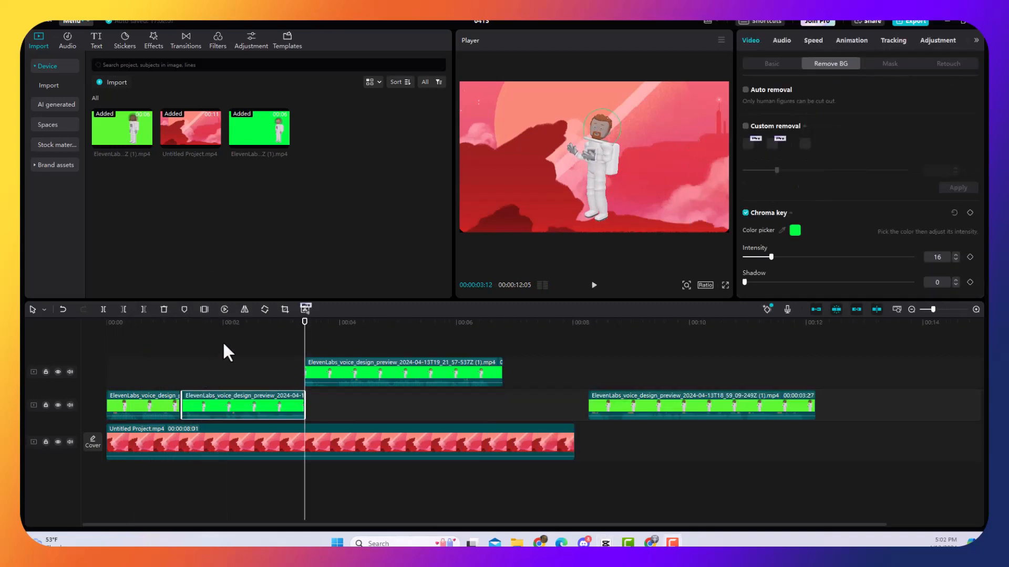
Play the recut astronaut dialogue from the beginning of the timeline to check the timing between the first two clips.
drag(305, 322, 81, 342)
key(space)
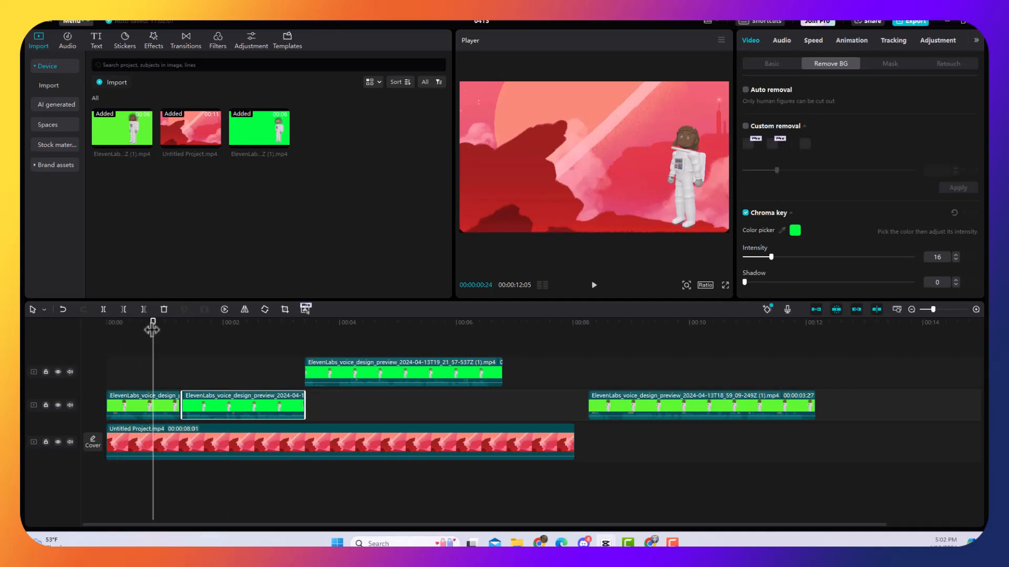
drag(150, 331, 91, 326)
key(space)
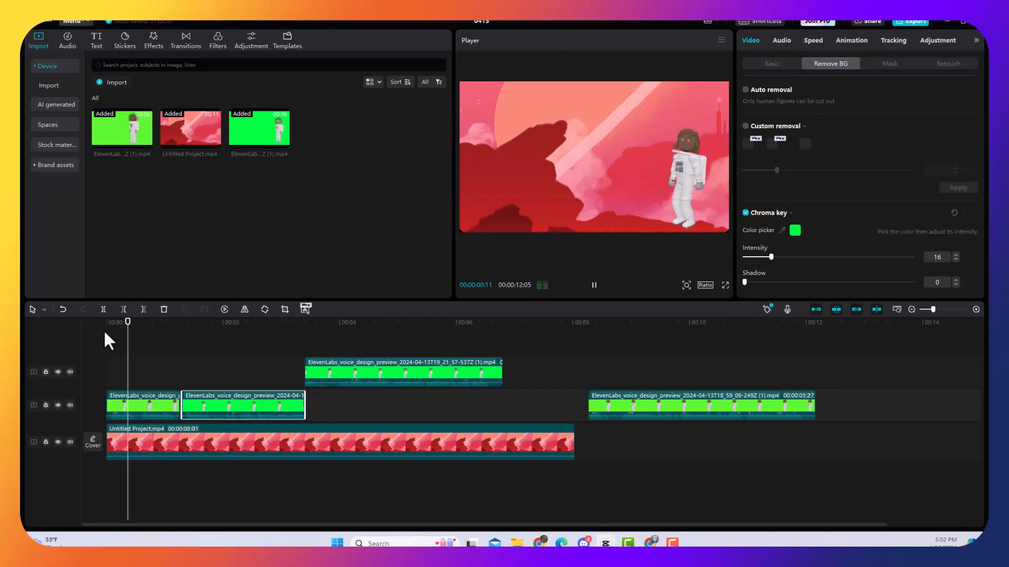
click(150, 342)
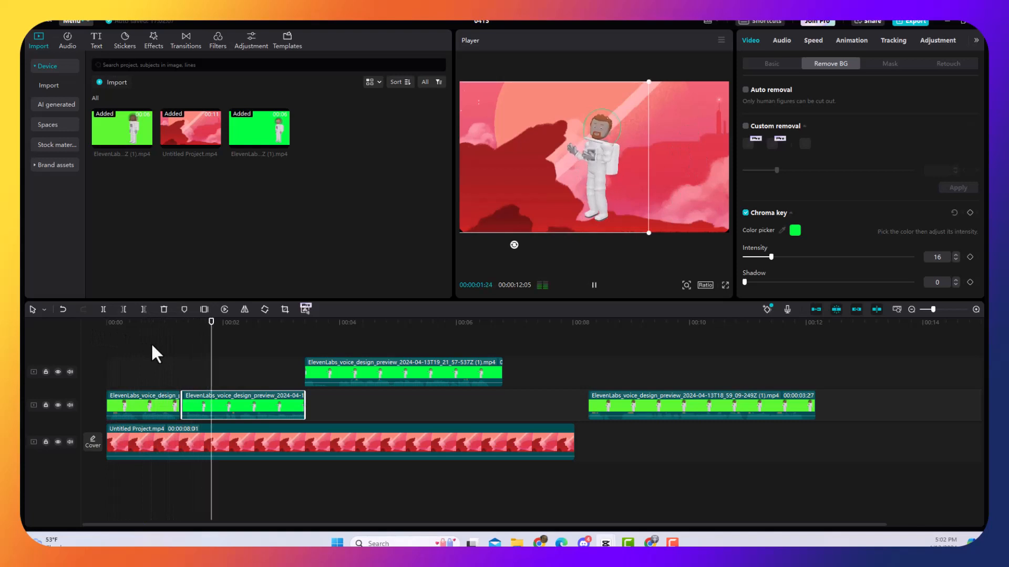
key(space)
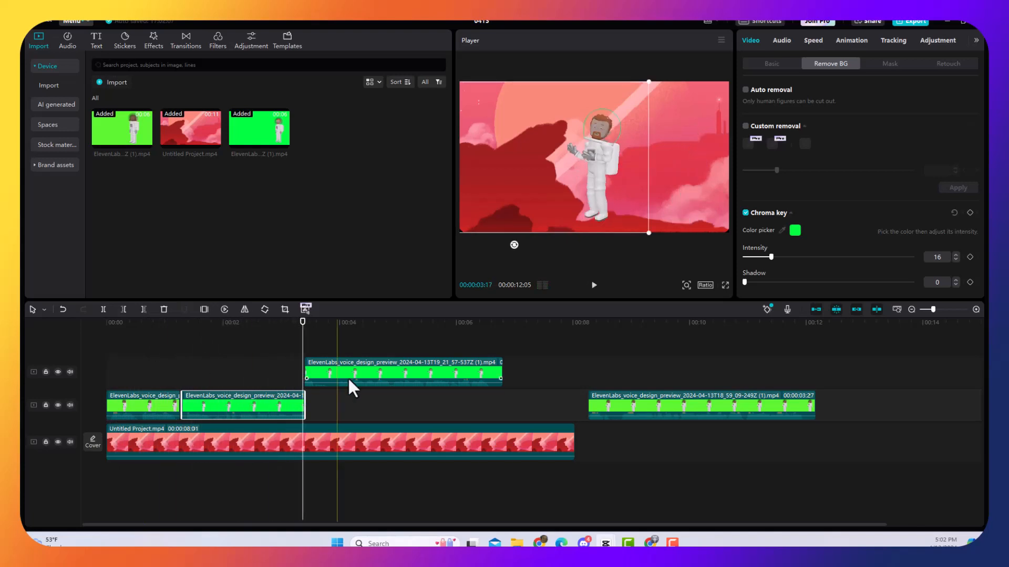
Move the upper-track Fred clip down onto the other astronaut clips' track, leaving a small gap after the second clip.
drag(349, 380, 363, 411)
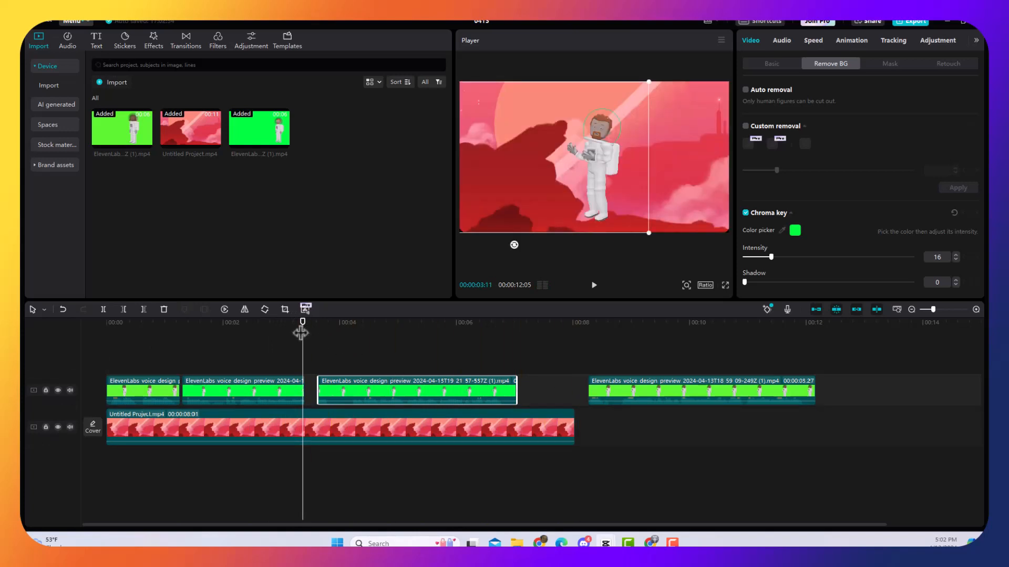
drag(300, 329, 511, 346)
drag(239, 535, 0, 534)
drag(176, 414, 188, 415)
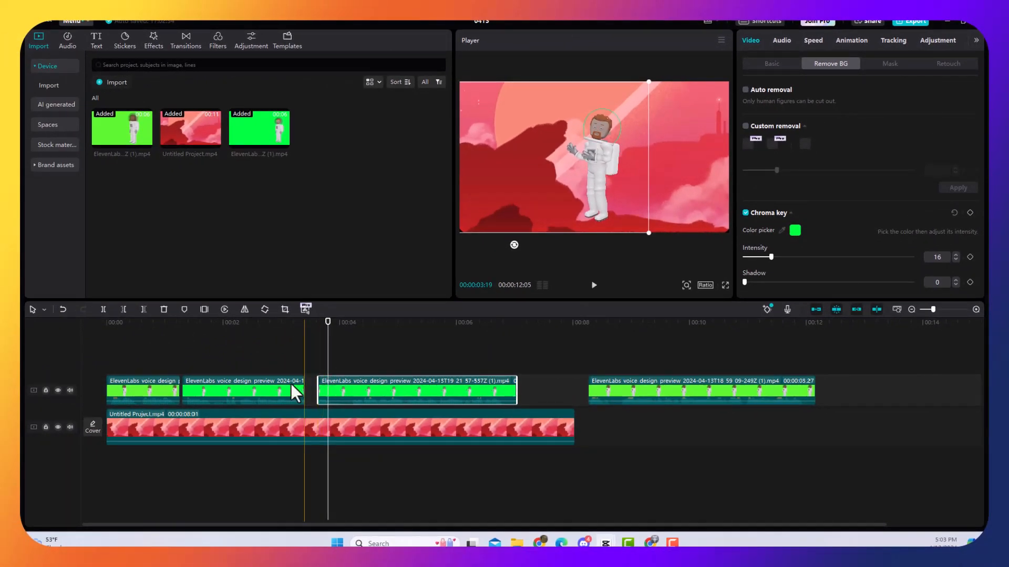
Split the third astronaut clip near its start and move the short idle piece onto an upper track above the end of the first clip.
click(124, 309)
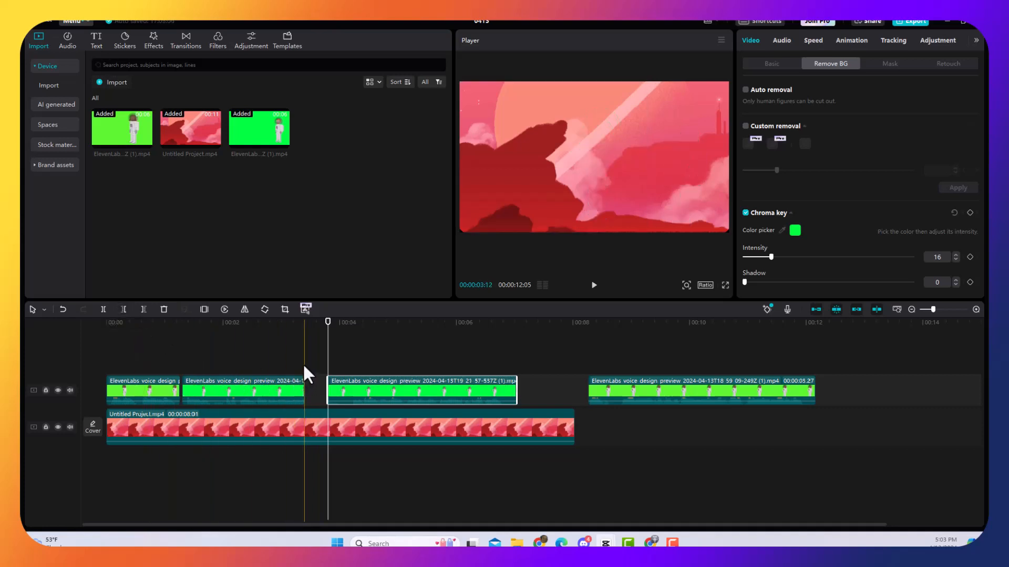
key(ctrl+z)
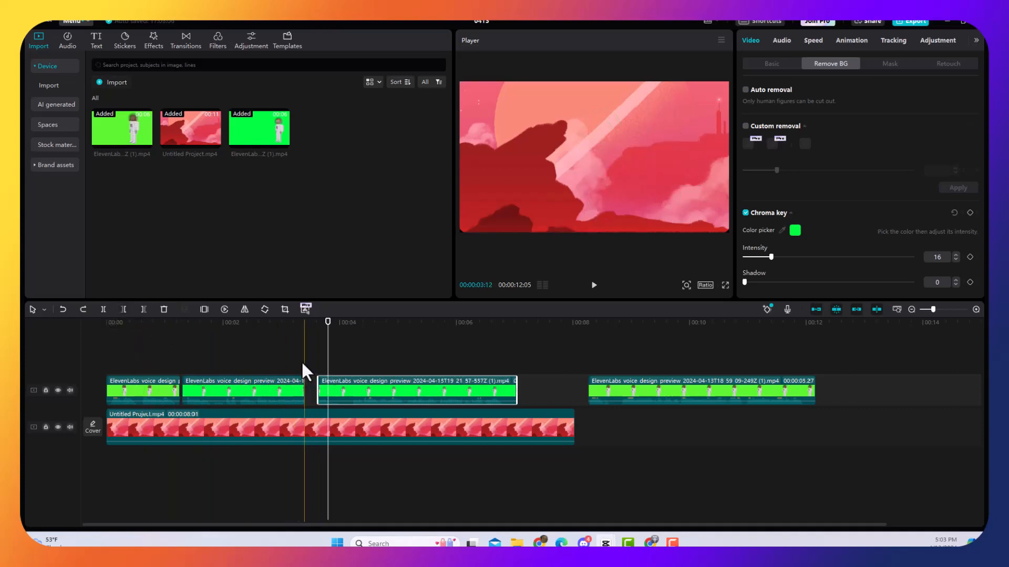
click(103, 308)
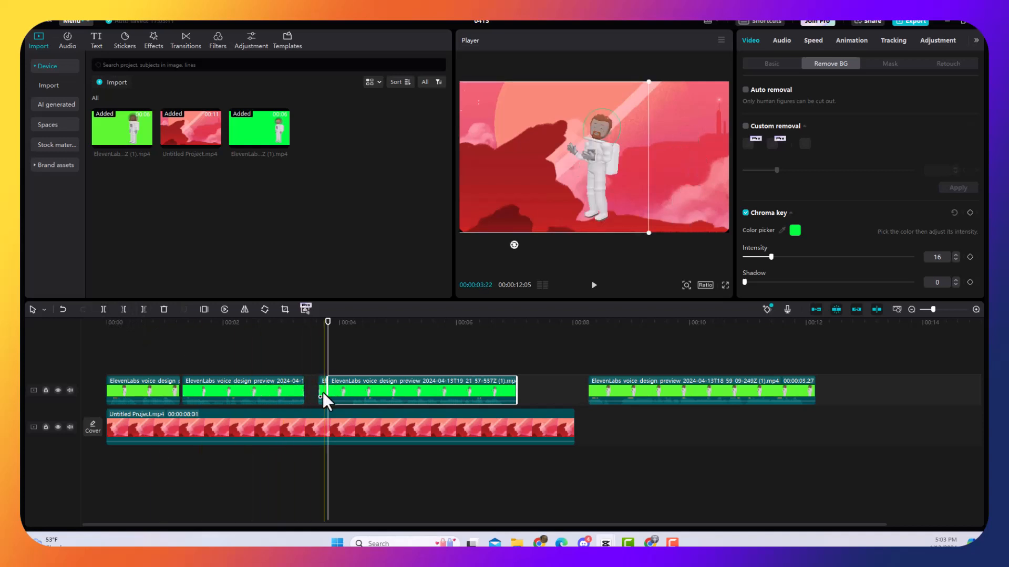
drag(323, 393, 274, 360)
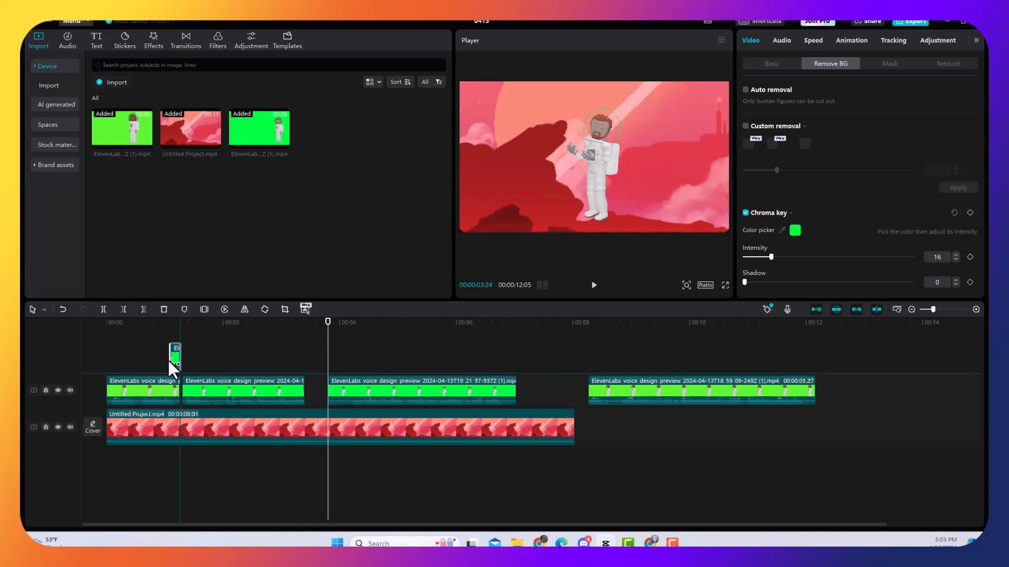
drag(168, 360, 160, 360)
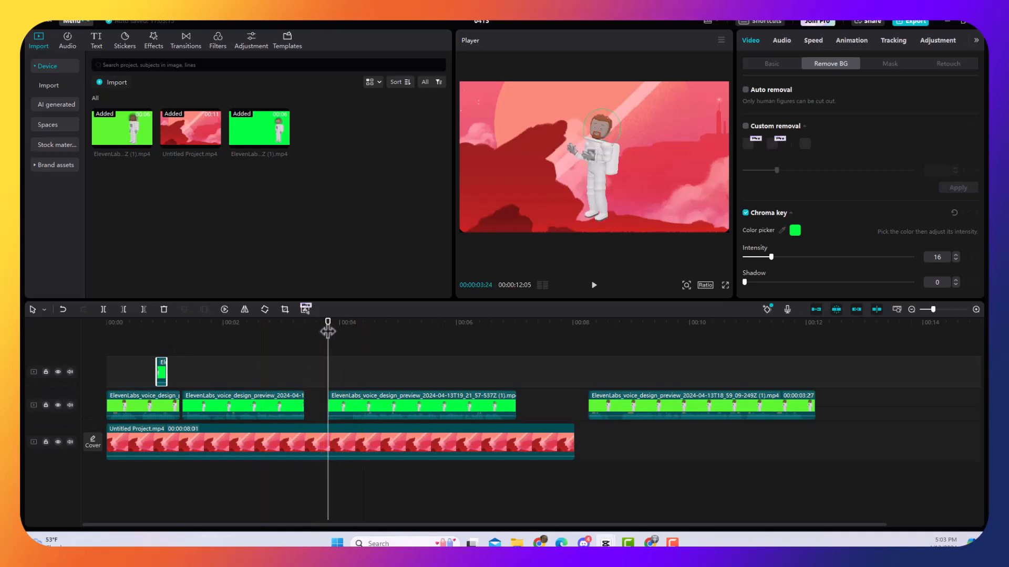
Preview the overlaid Fred piece from the timeline start and move it along the upper track to above the third clip.
drag(328, 331, 105, 347)
key(space)
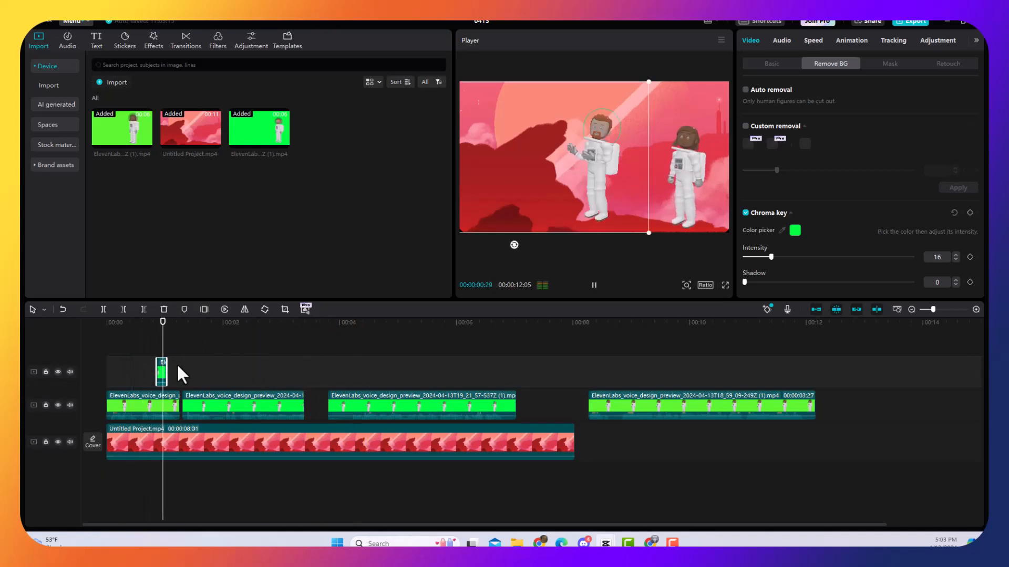
key(space)
drag(162, 374, 234, 374)
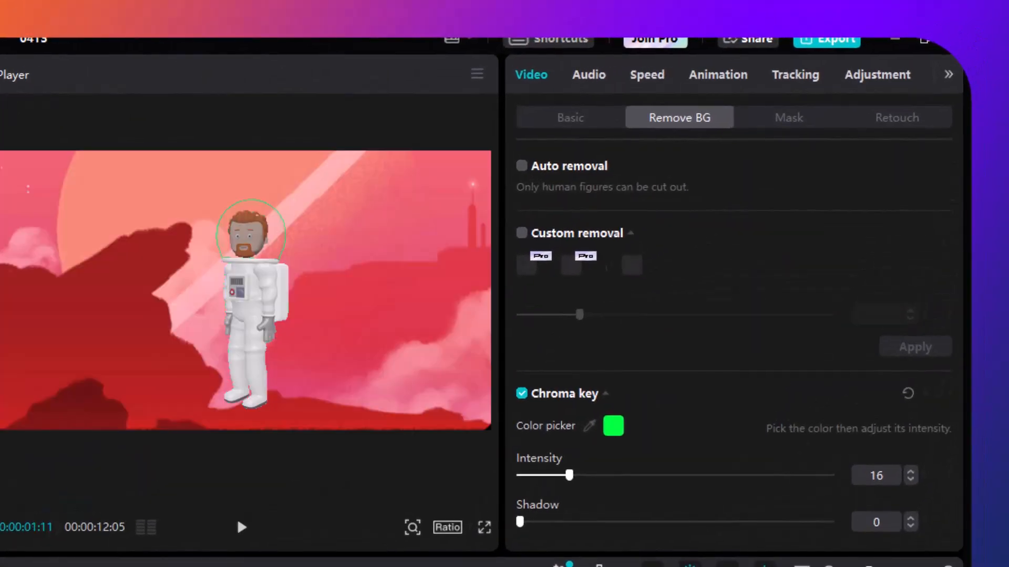
Play through the final Maria clip, split it at about 00:00:11:27 and place the short closing piece on the upper track.
key(space)
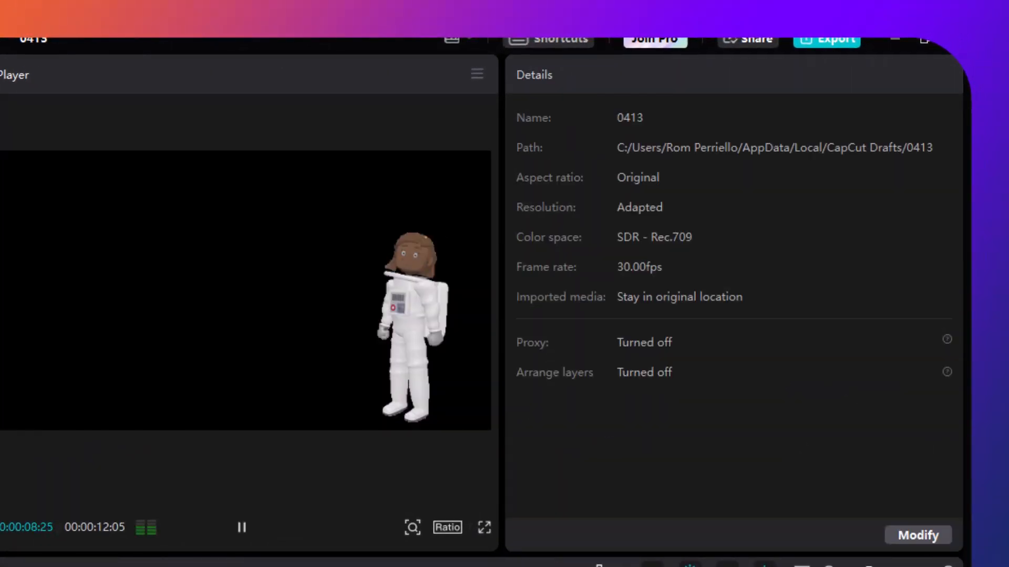
key(space)
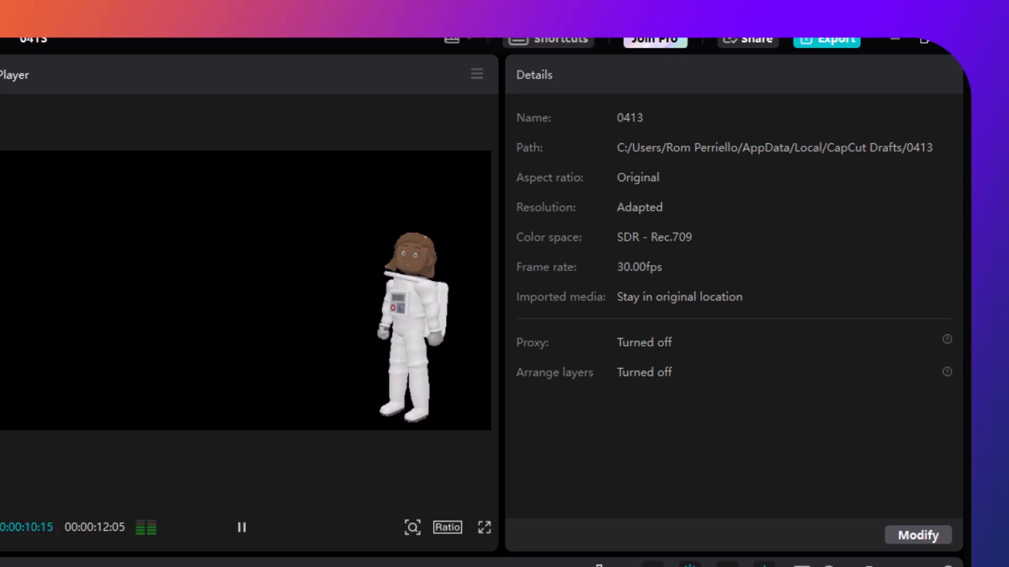
click(239, 523)
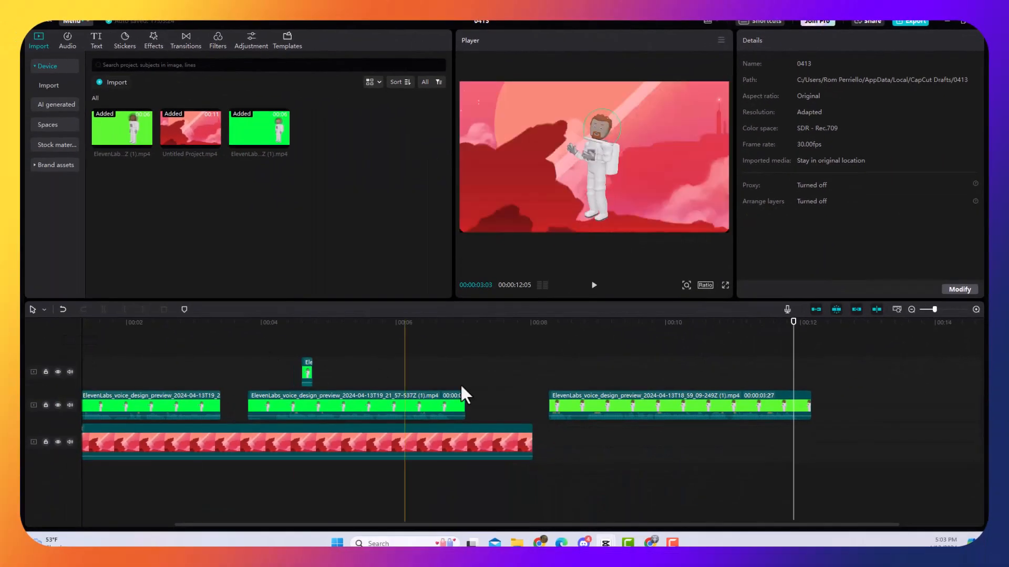
click(761, 410)
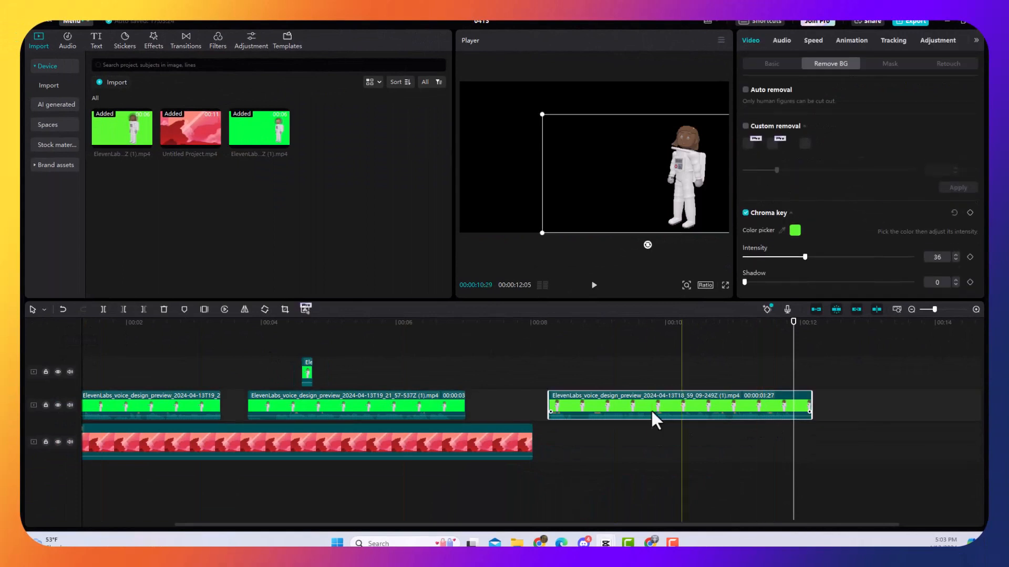
click(104, 309)
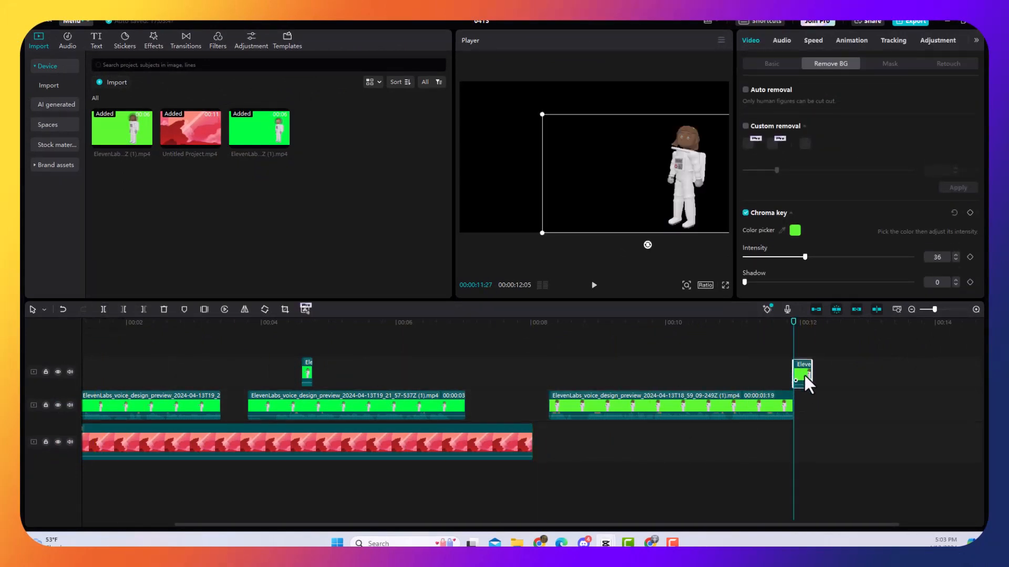
Lengthen the short Fred piece, move it beside the Maria piece on the upper track, and shift the final clip closer to the third clip.
drag(308, 374, 685, 371)
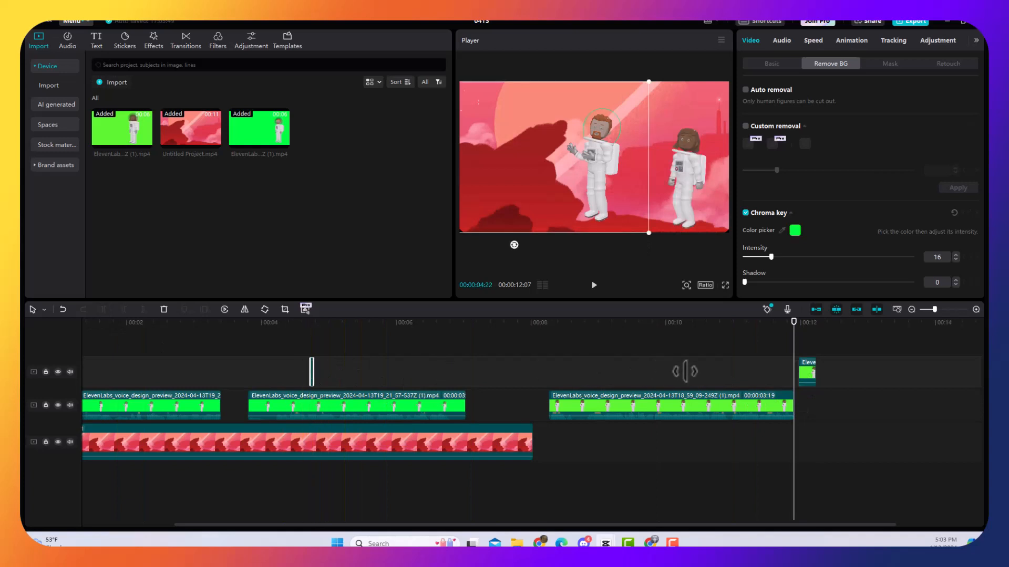
drag(316, 372, 762, 360)
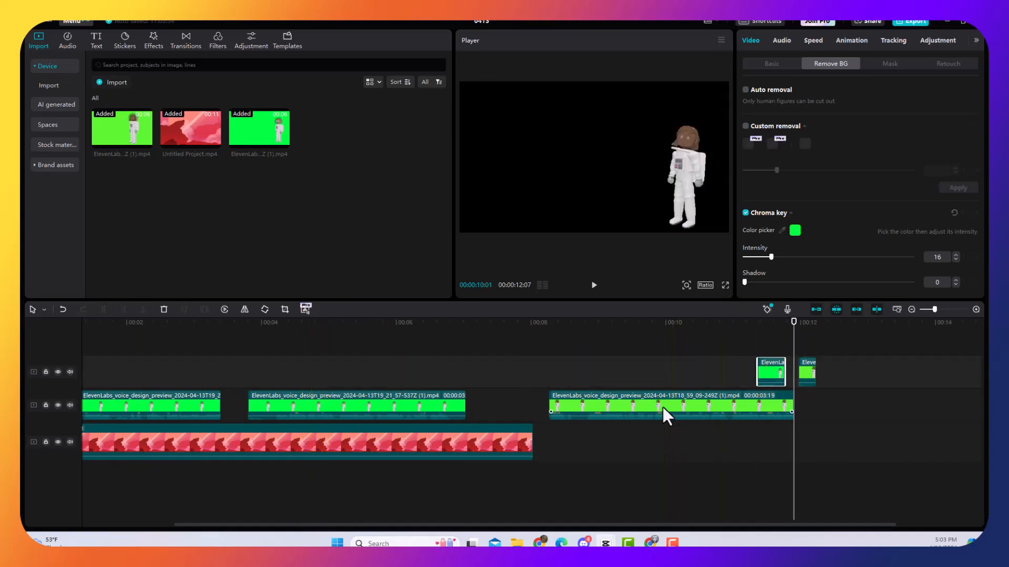
drag(666, 408, 610, 408)
Play the first clip from the timeline start and move the short Fred piece above the end of that clip.
drag(795, 337, 78, 396)
key(space)
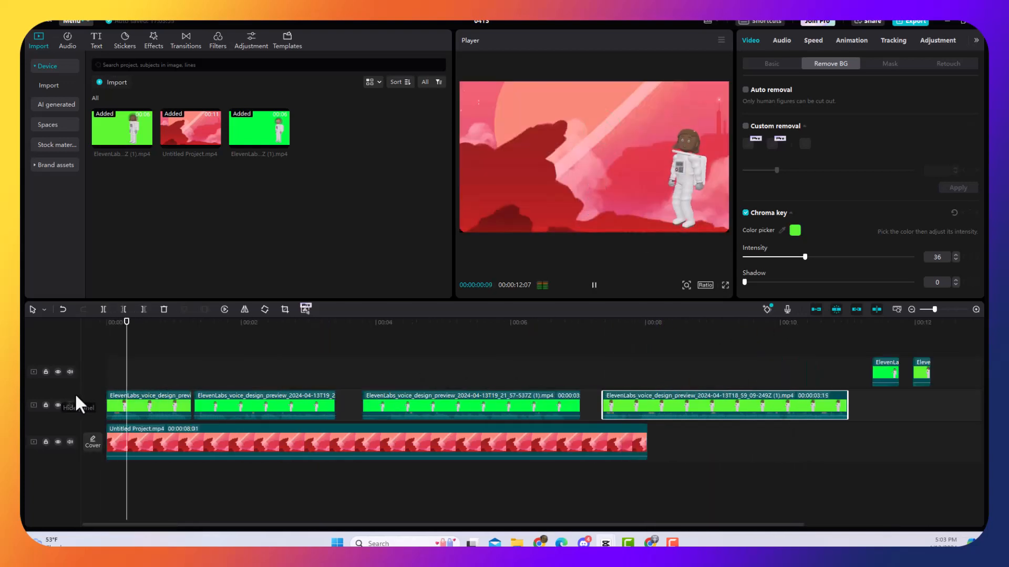
key(space)
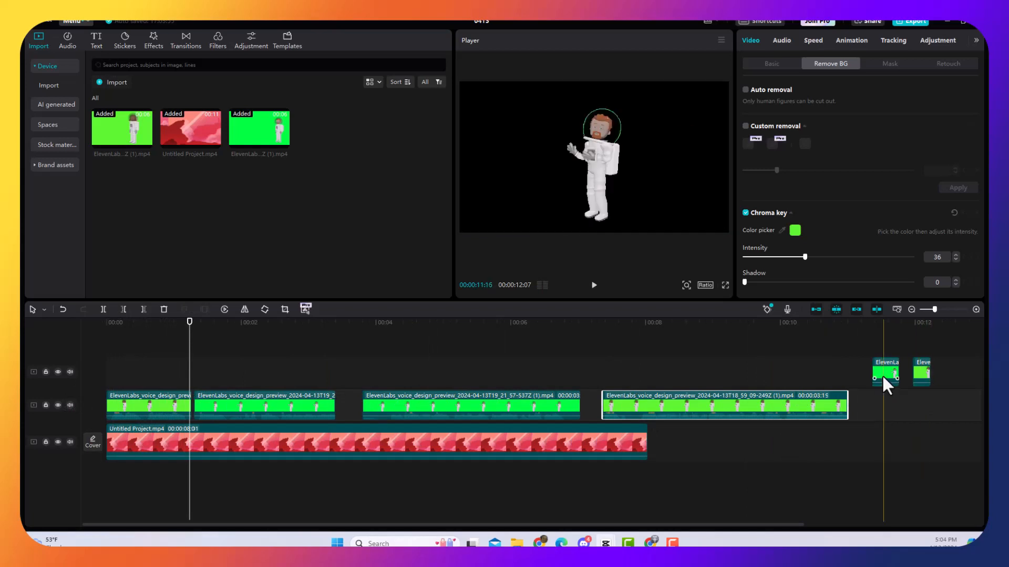
drag(882, 379, 176, 371)
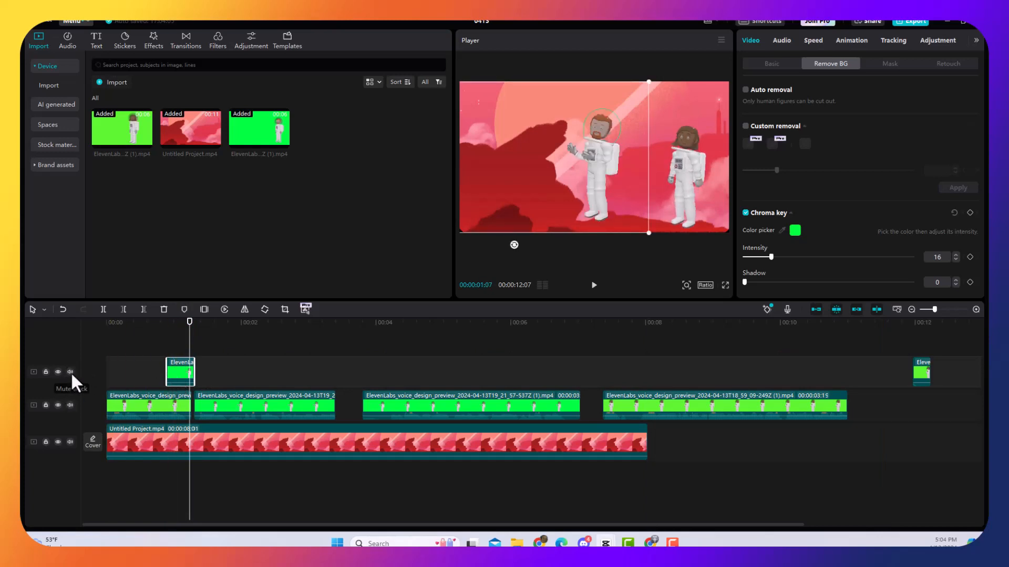
Mute the upper track holding the idle pieces and play the section under the Fred piece.
click(70, 372)
click(166, 324)
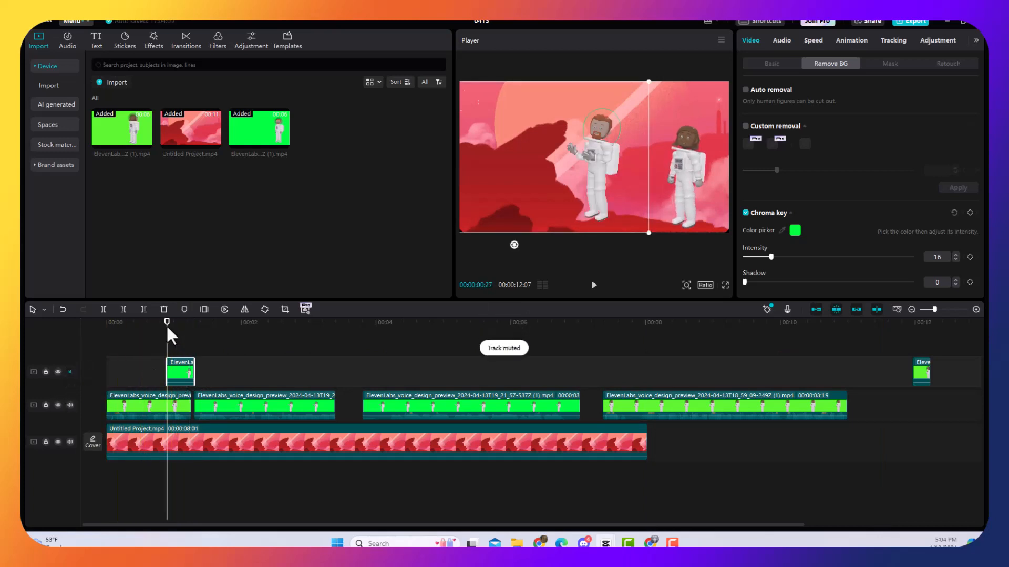
key(space)
key(space)
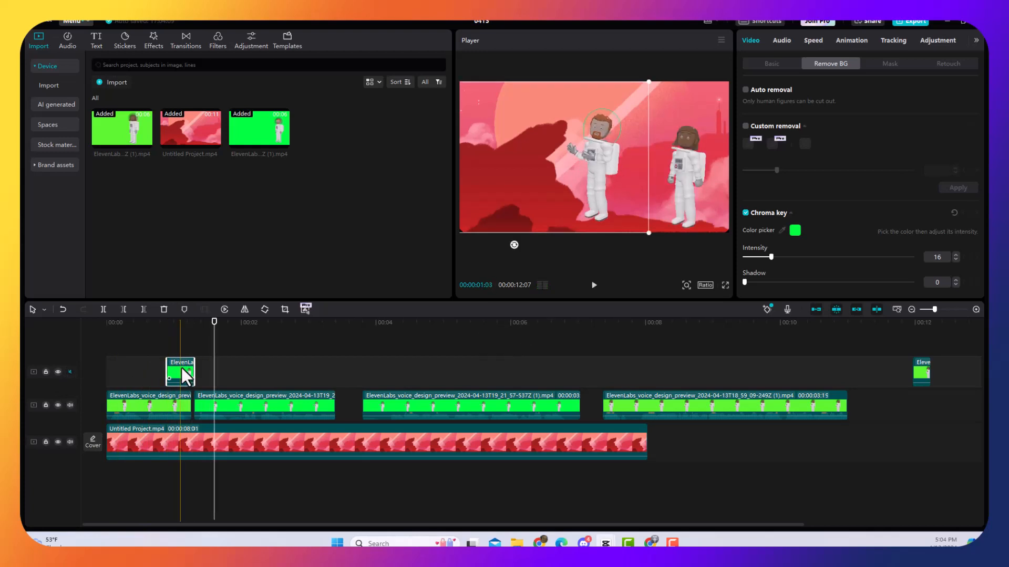
Move the short Fred piece to the very start of the upper track and play it from the beginning.
drag(181, 368, 122, 367)
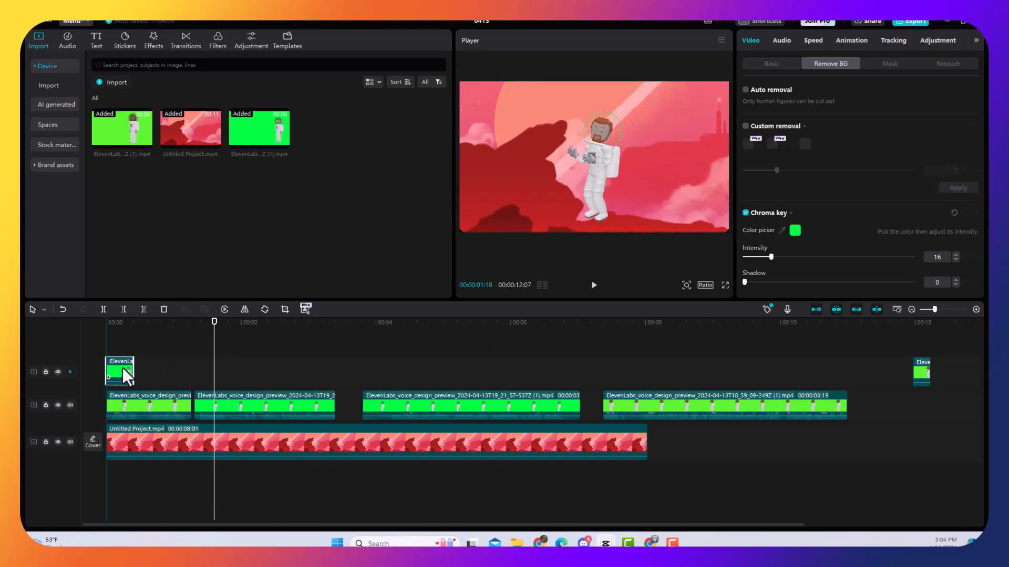
drag(214, 331, 108, 331)
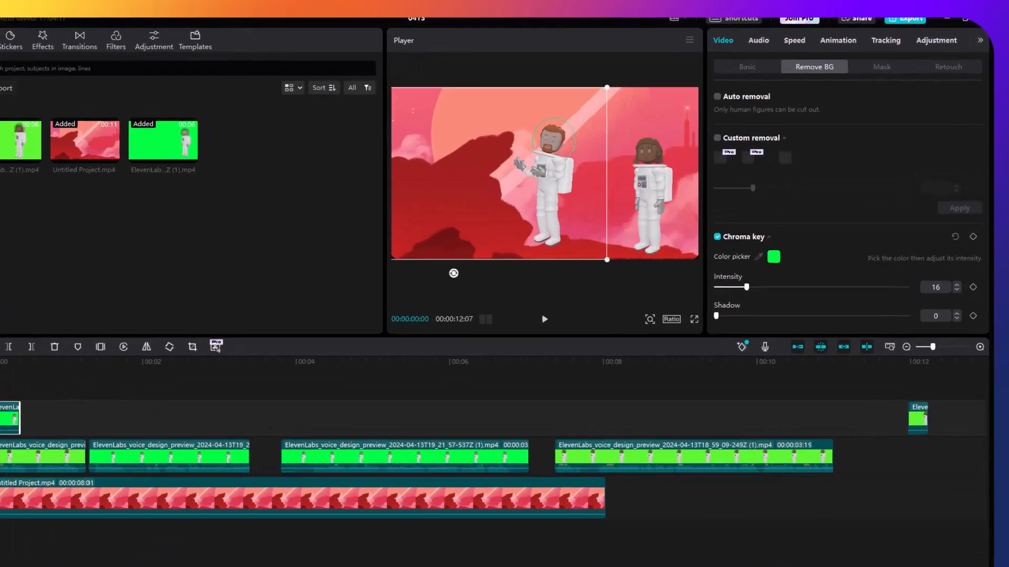
key(space)
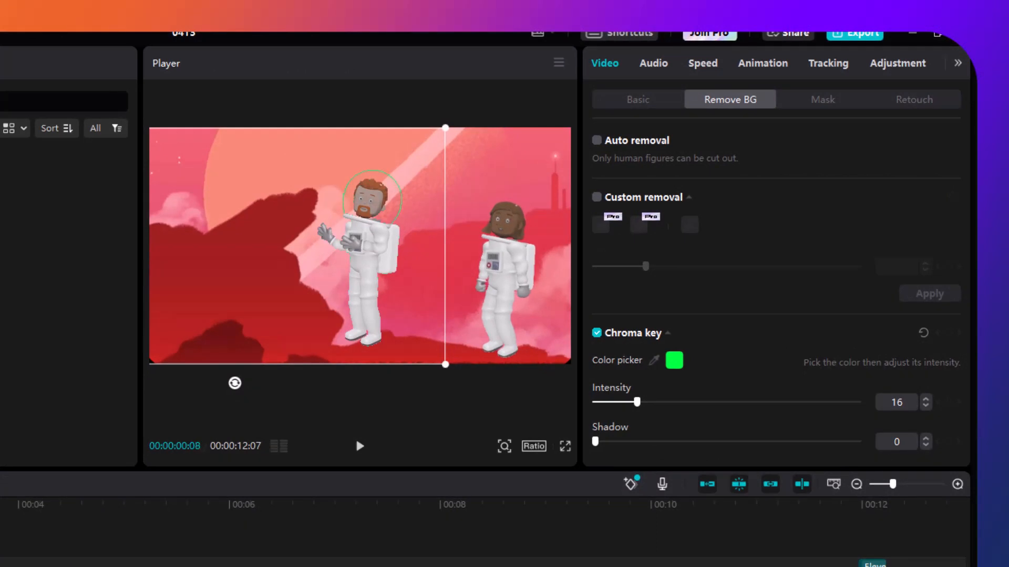
click(244, 521)
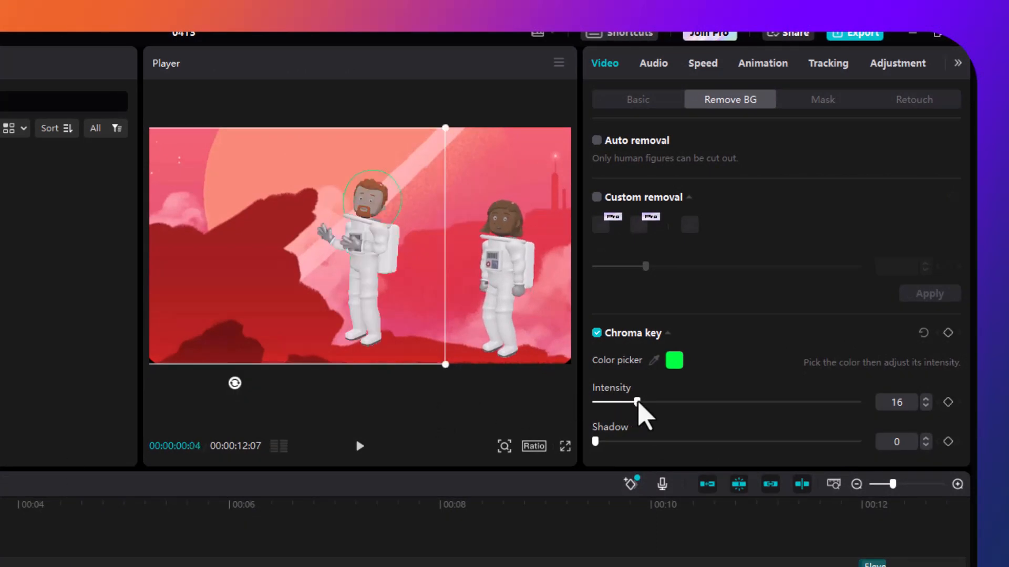
Set the Fred piece's chroma key intensity to 29 and play the opening to check the keyed edge around his helmet.
drag(638, 402, 658, 402)
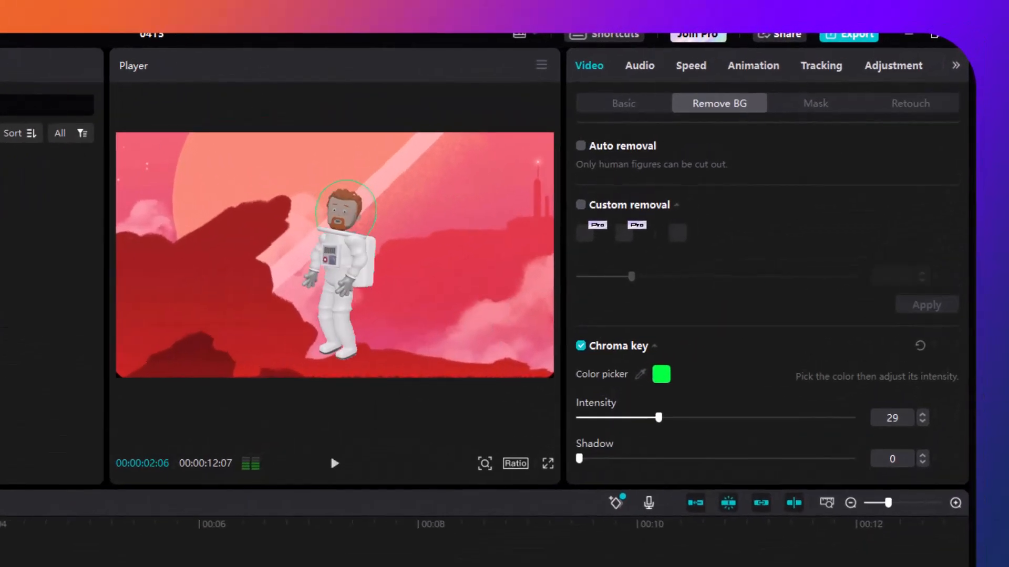
key(space)
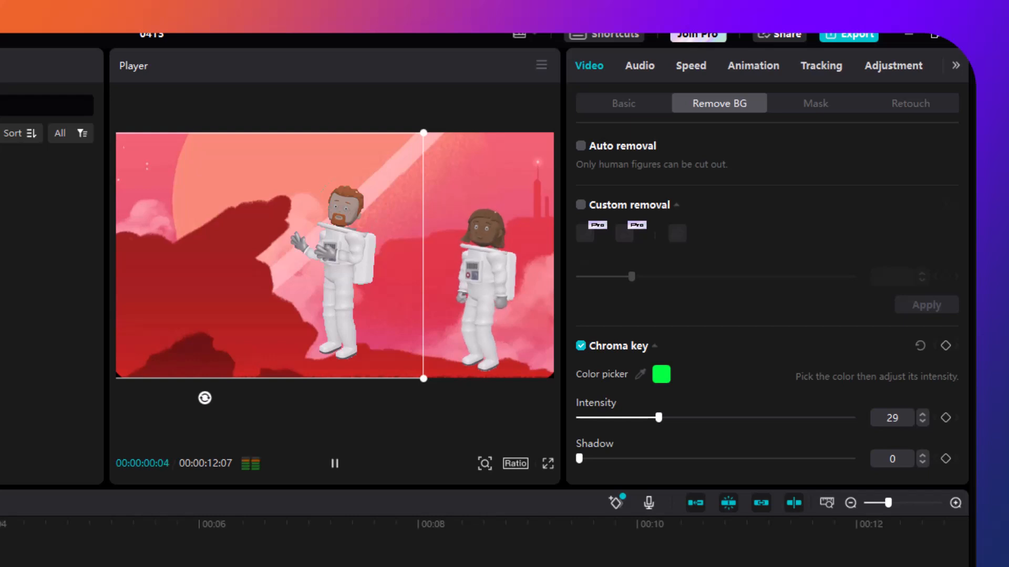
click(330, 454)
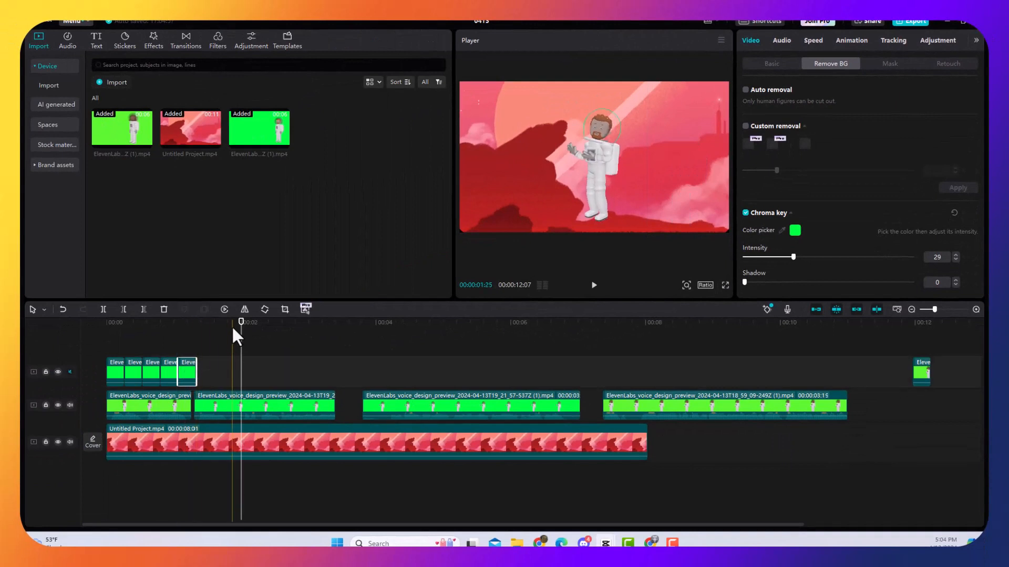
Play the opening repeatedly from the timeline start to check the row of Fred idle copies above the first clip.
key(space)
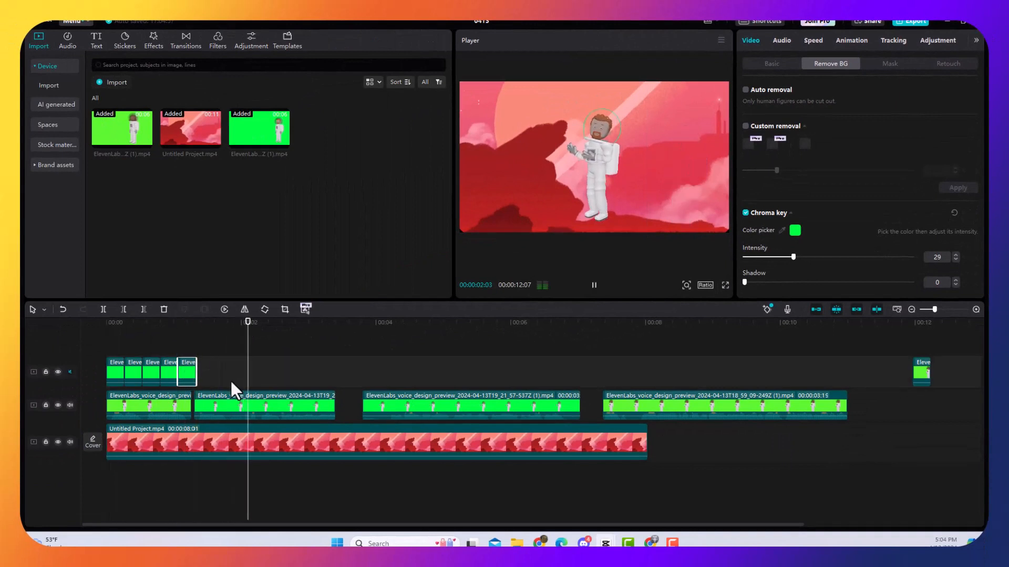
click(109, 325)
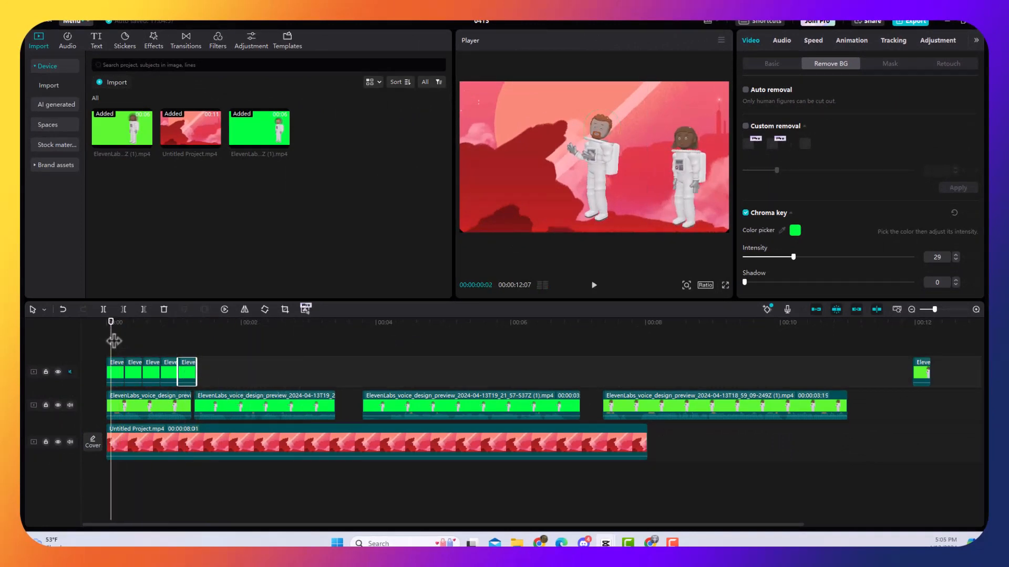
key(space)
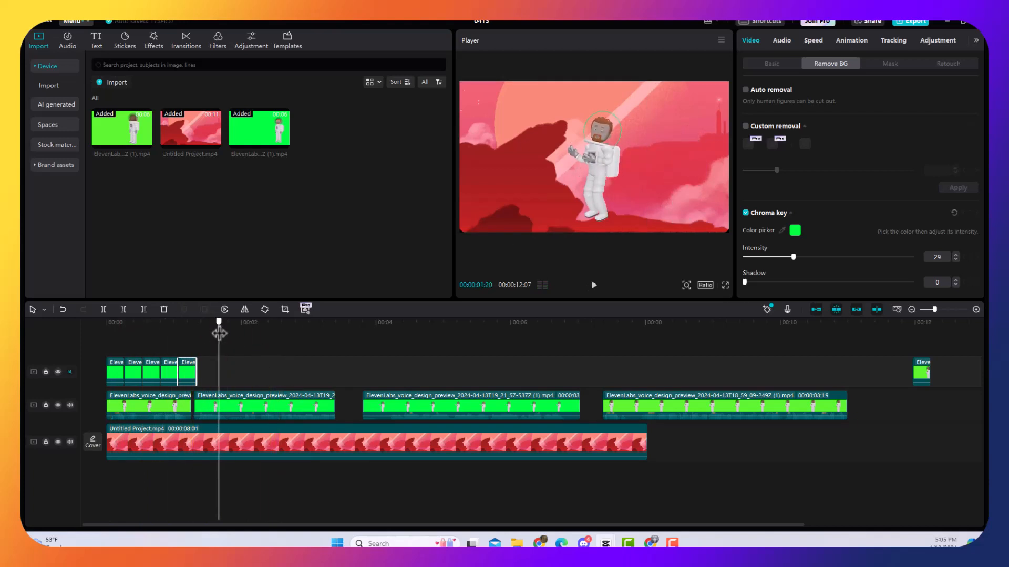
drag(220, 332, 63, 344)
key(space)
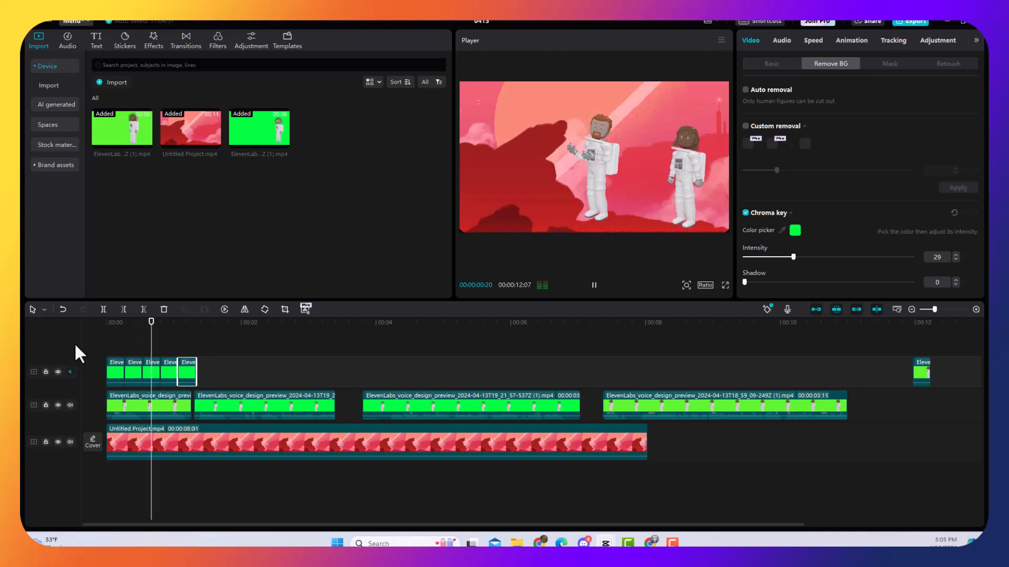
key(space)
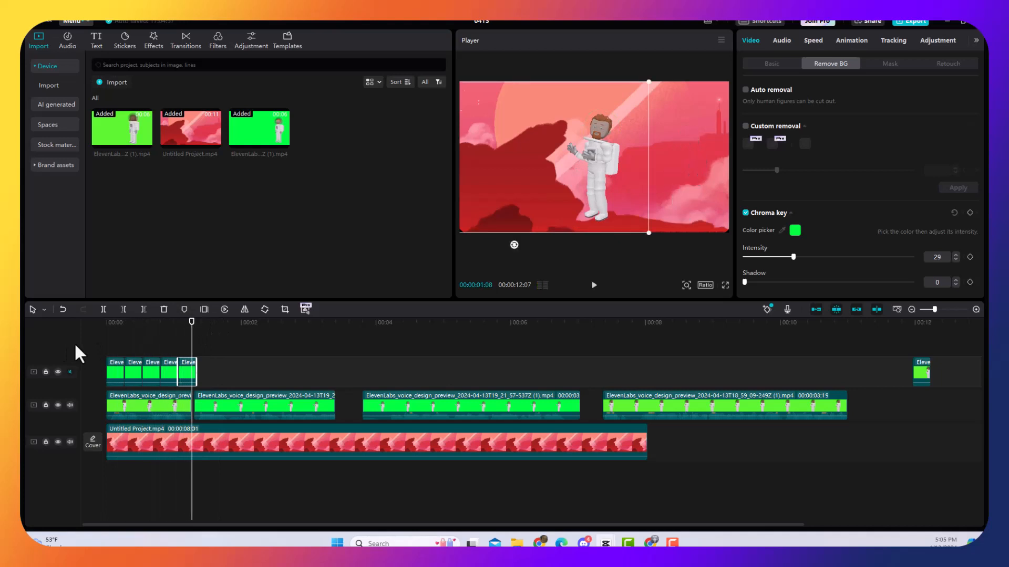
key(space)
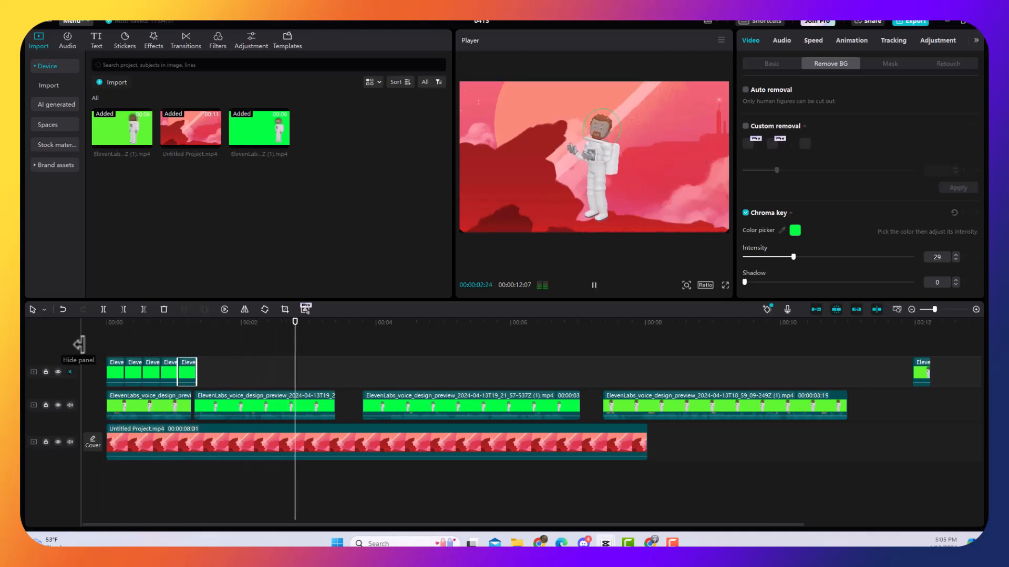
key(space)
Move the short Maria piece to just after the Fred copies, above the second clip, and play across the changeover.
drag(916, 373, 213, 375)
click(184, 322)
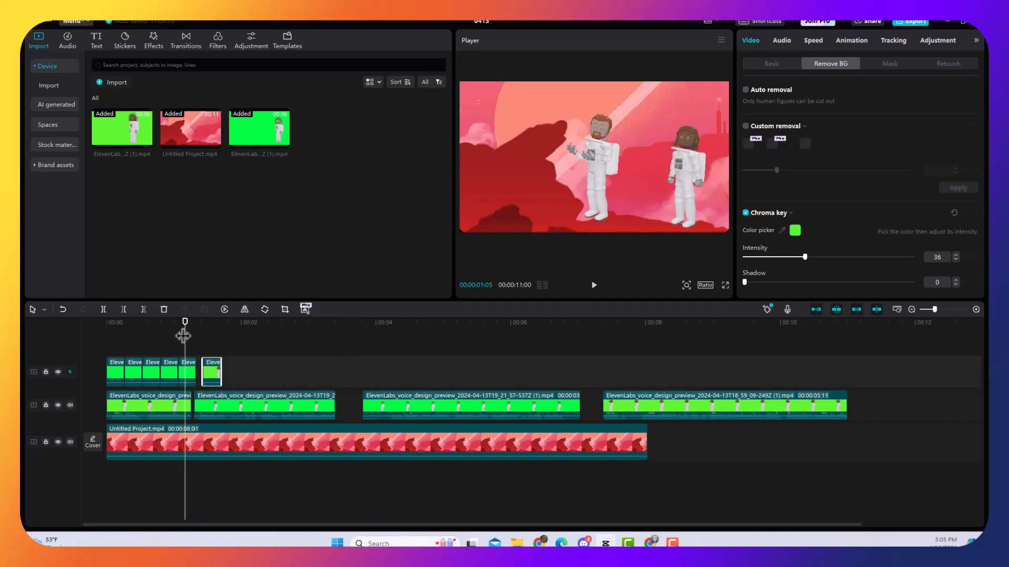
mouse_move(184, 319)
mouse_down()
mouse_move(257, 340)
mouse_move(180, 326)
mouse_up()
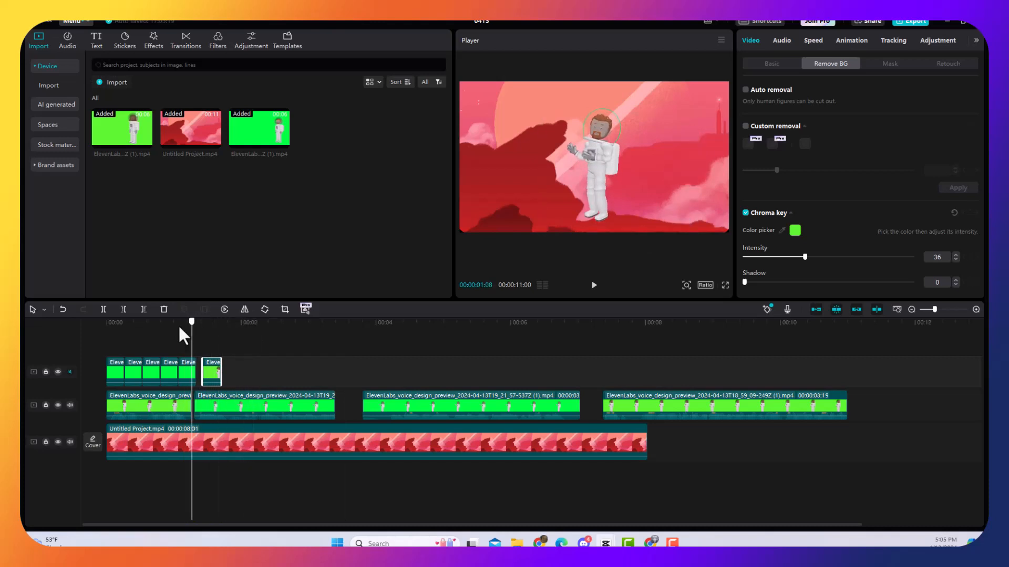
key(space)
key(space)
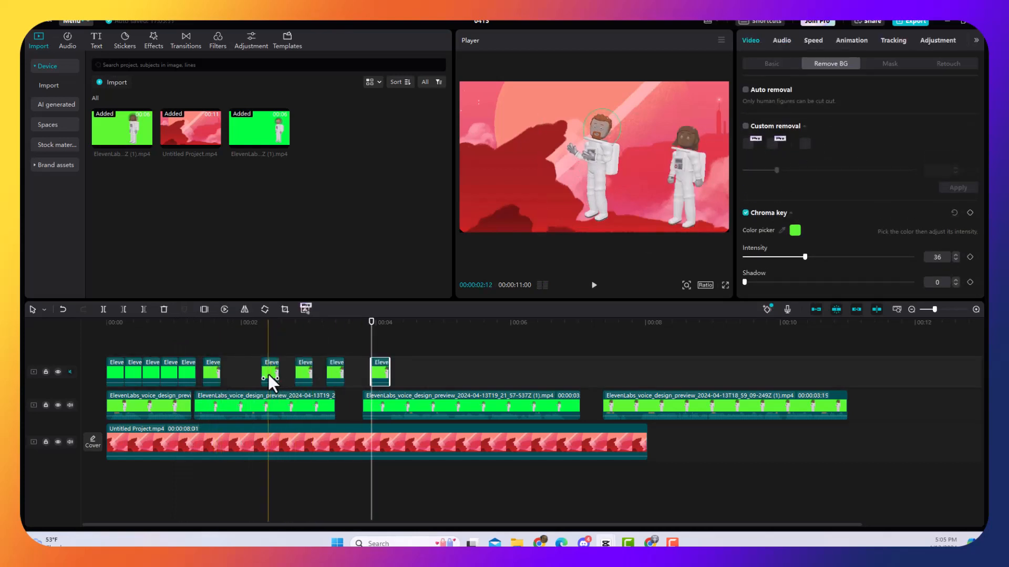
Line up the Maria idle copies end to end on the upper track, after the first Maria piece and above the second clip.
drag(268, 374, 230, 375)
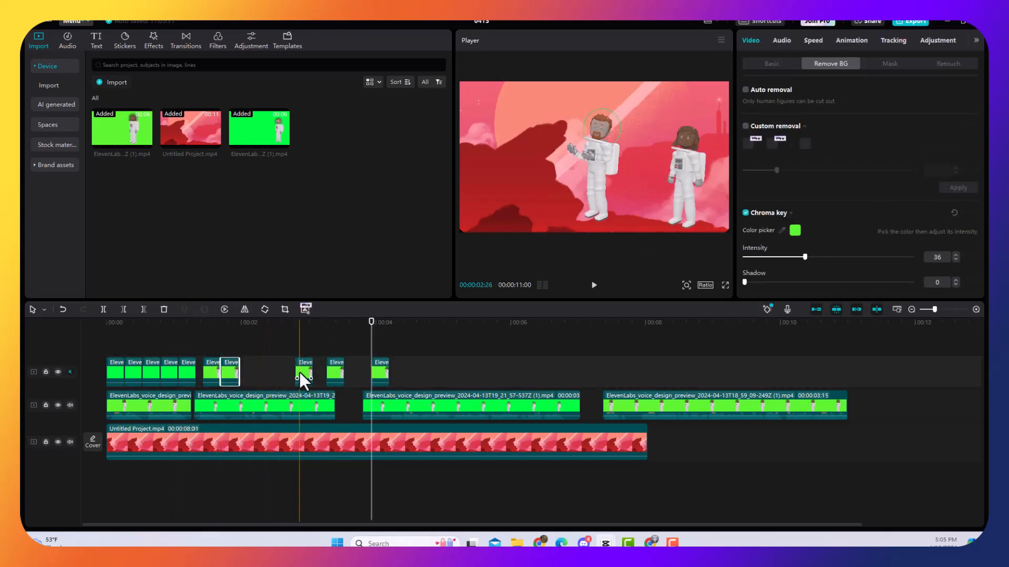
drag(300, 372, 245, 371)
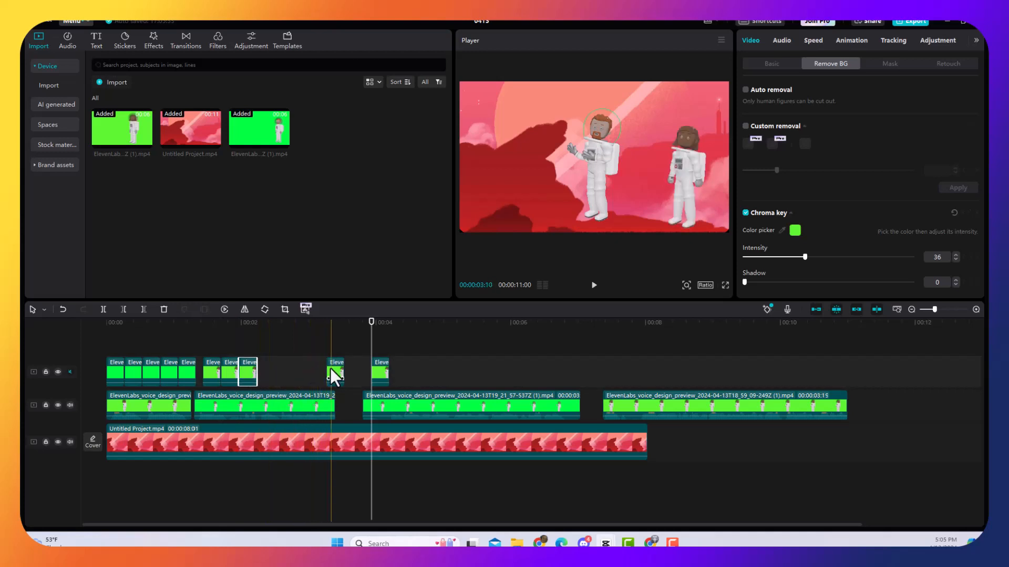
drag(333, 375, 267, 376)
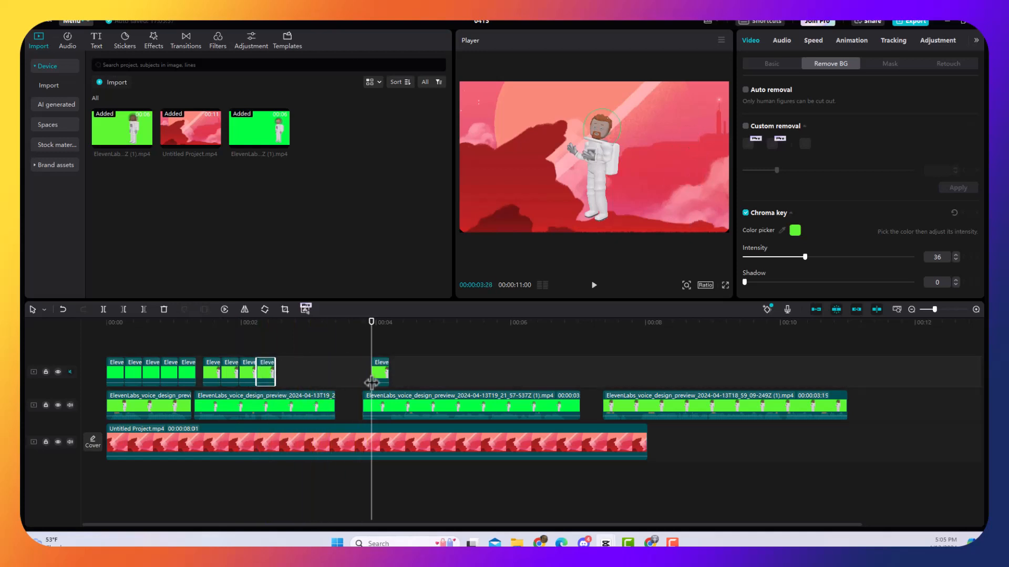
drag(379, 374, 322, 375)
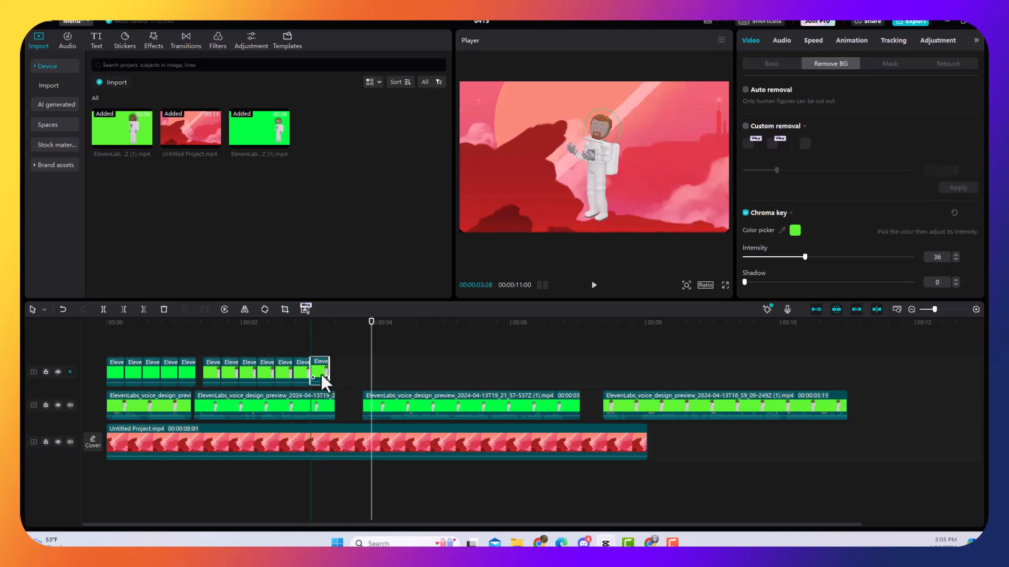
drag(322, 375, 321, 375)
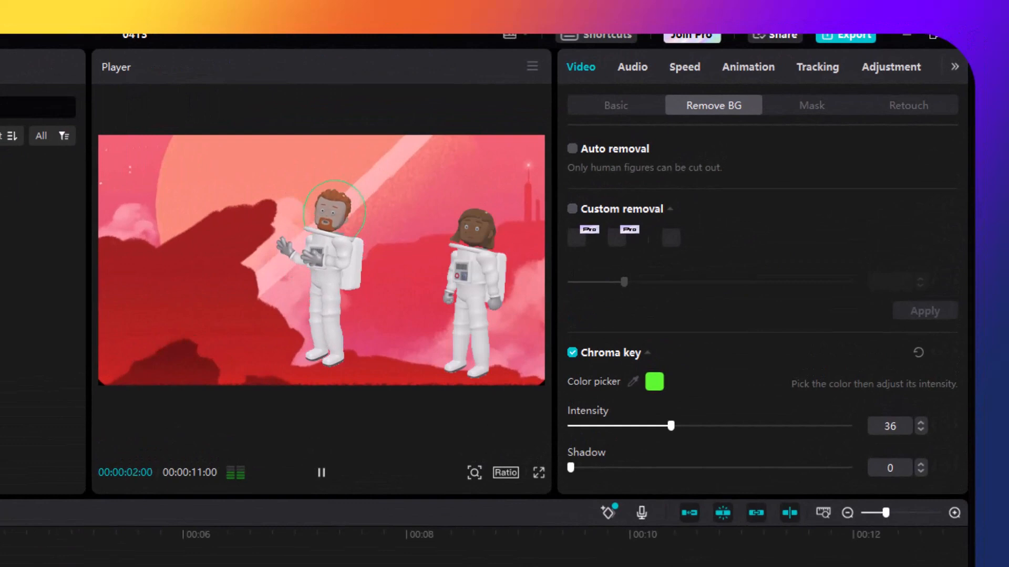
Play the scene across the changeover and again from the timeline start to check both astronauts with their idle pieces.
key(space)
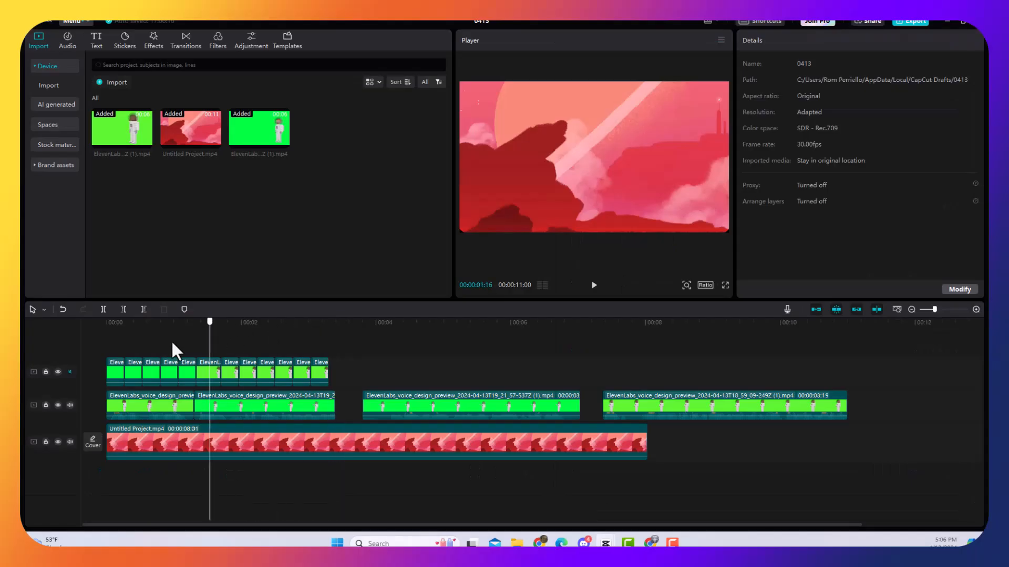
key(space)
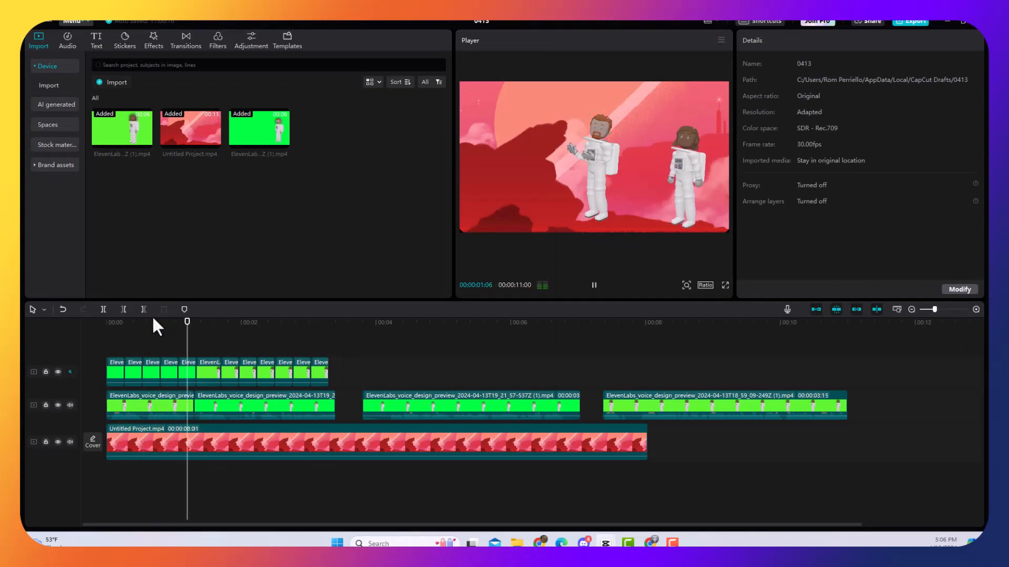
key(space)
key(Home)
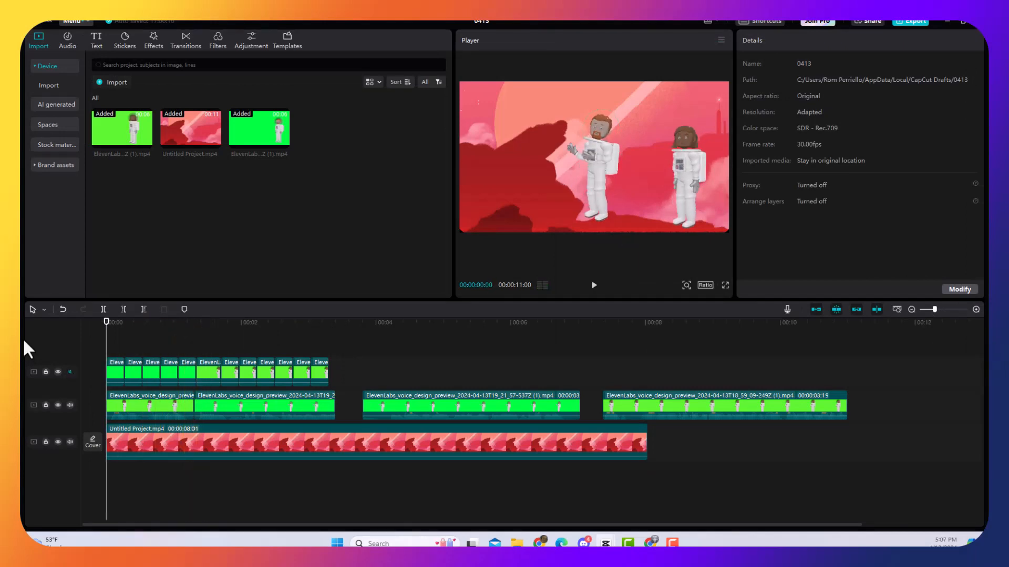
key(space)
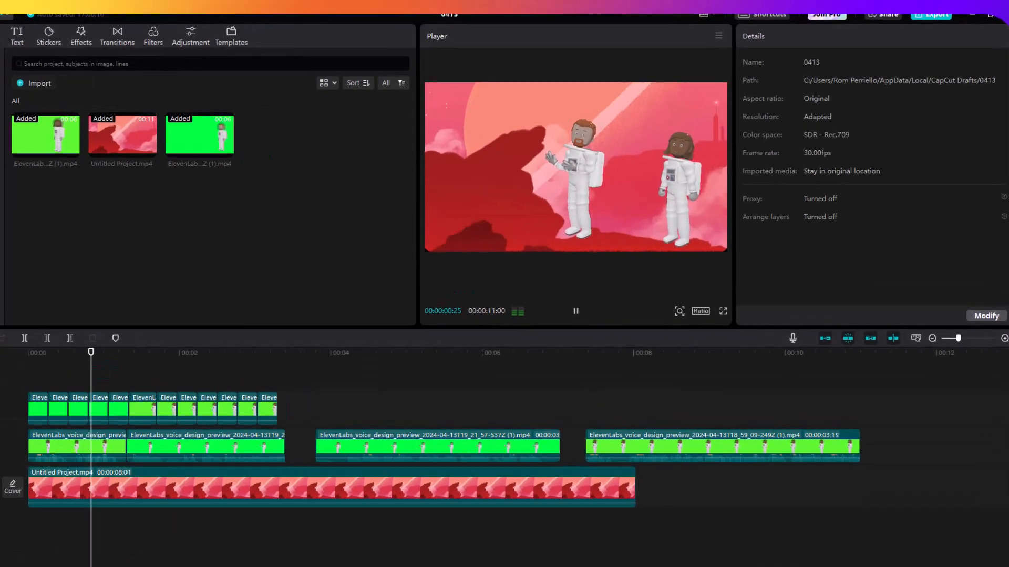